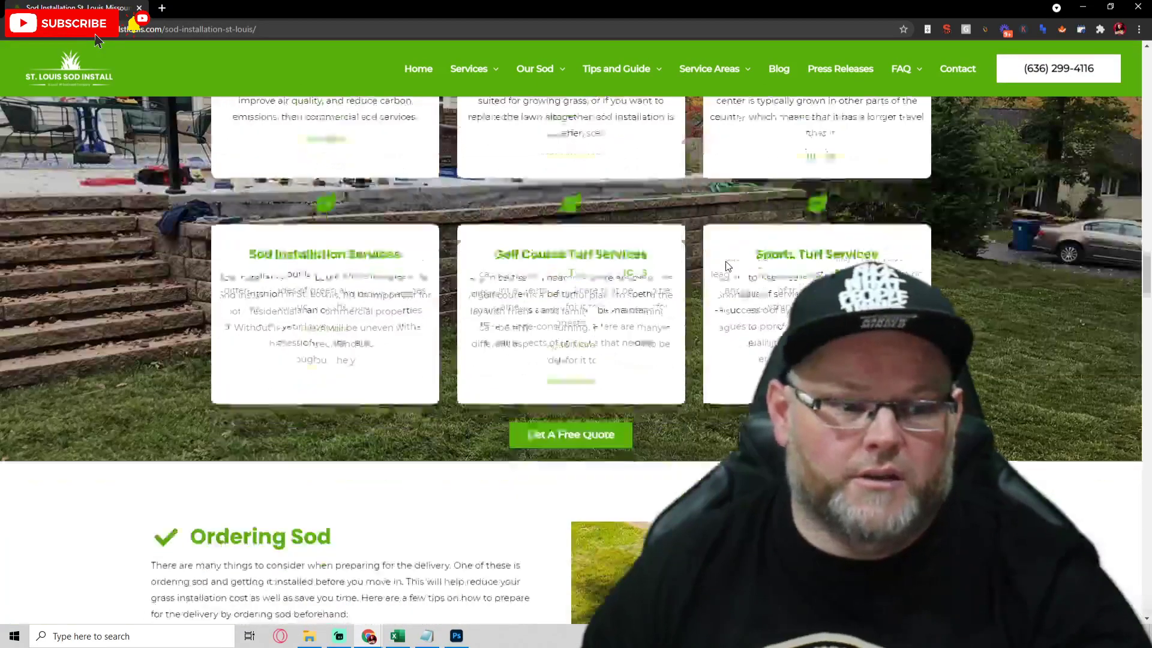
Scroll the St. Louis sod installation page down through its service cards to the Neighborhoods list.
scroll(716, 255, up, 4)
scroll(715, 255, up, 3)
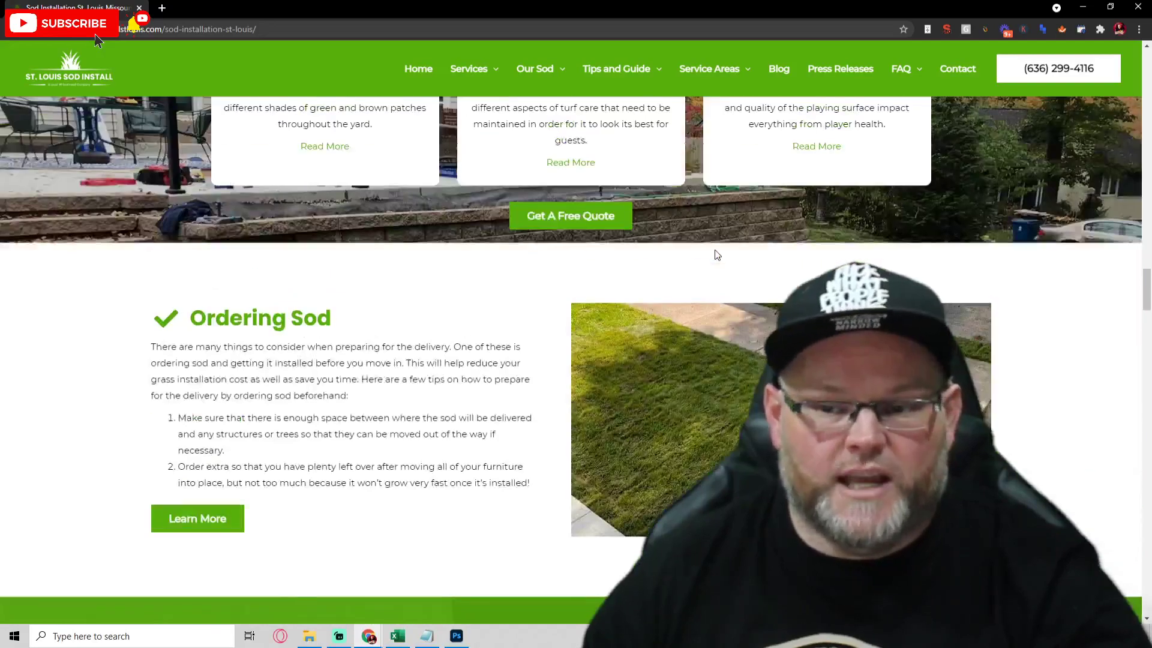
scroll(716, 255, down, 17)
scroll(716, 253, down, 8)
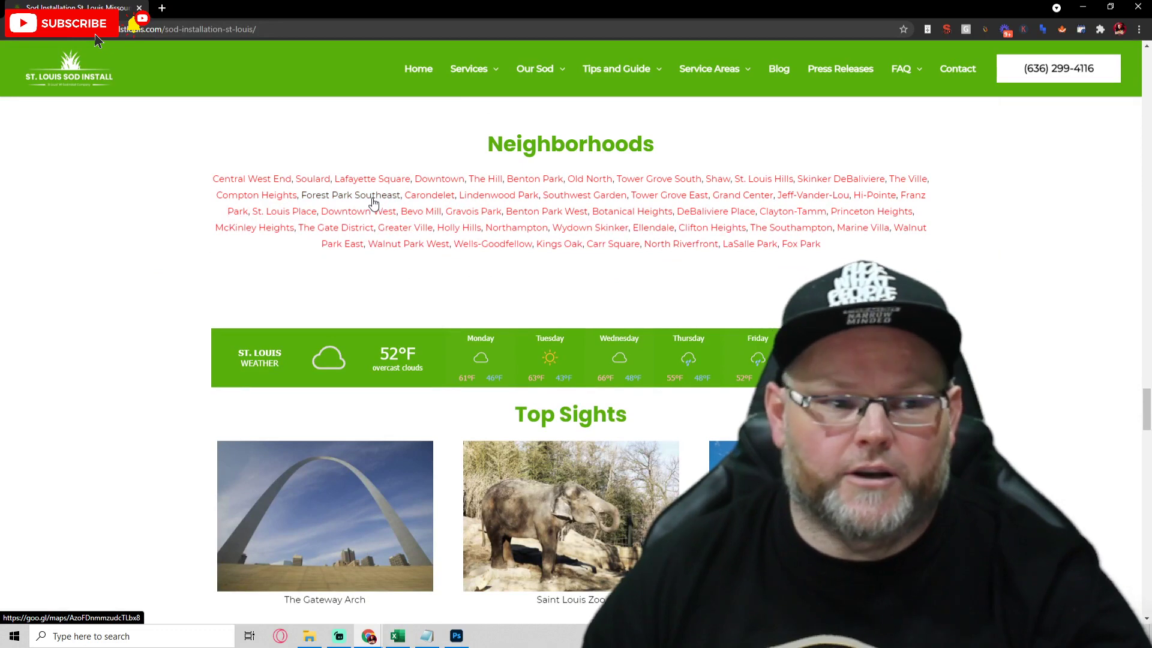
In a new tab, search Google for 'neighborhoods in St Louis'.
click(162, 8)
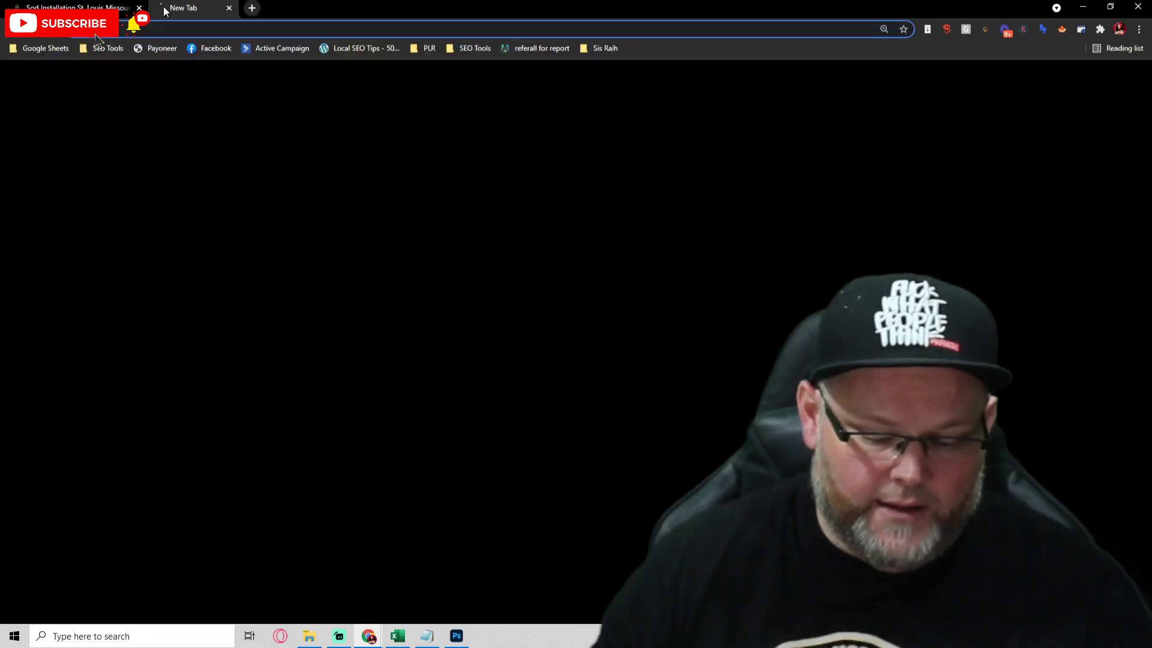
click(421, 351)
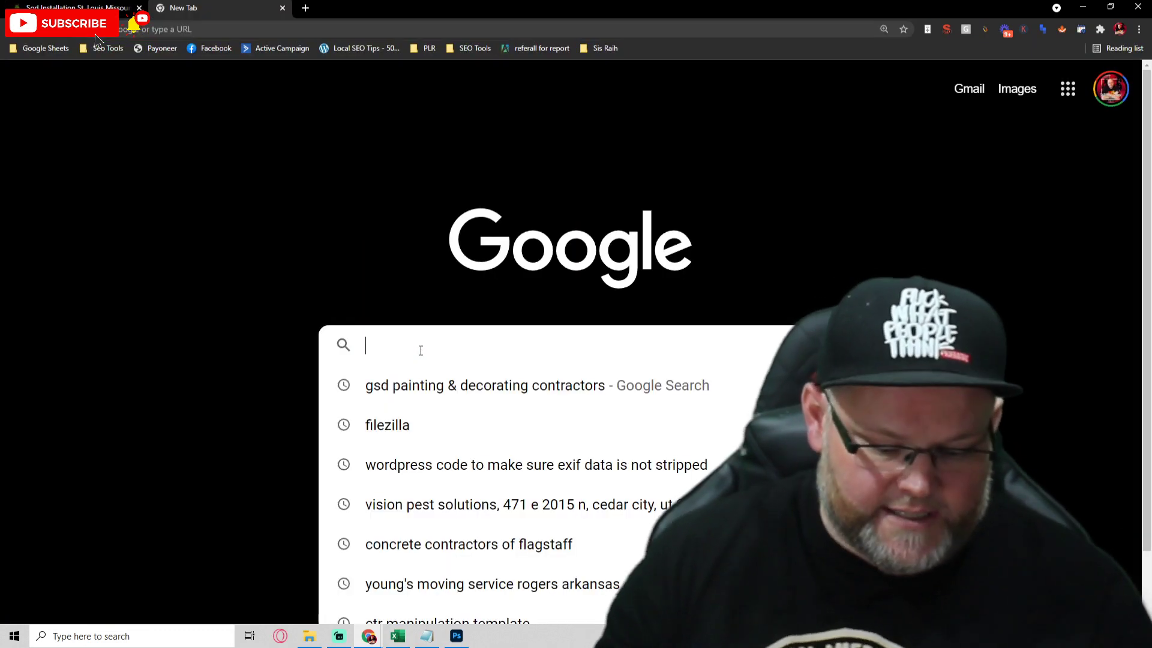
text(neigh)
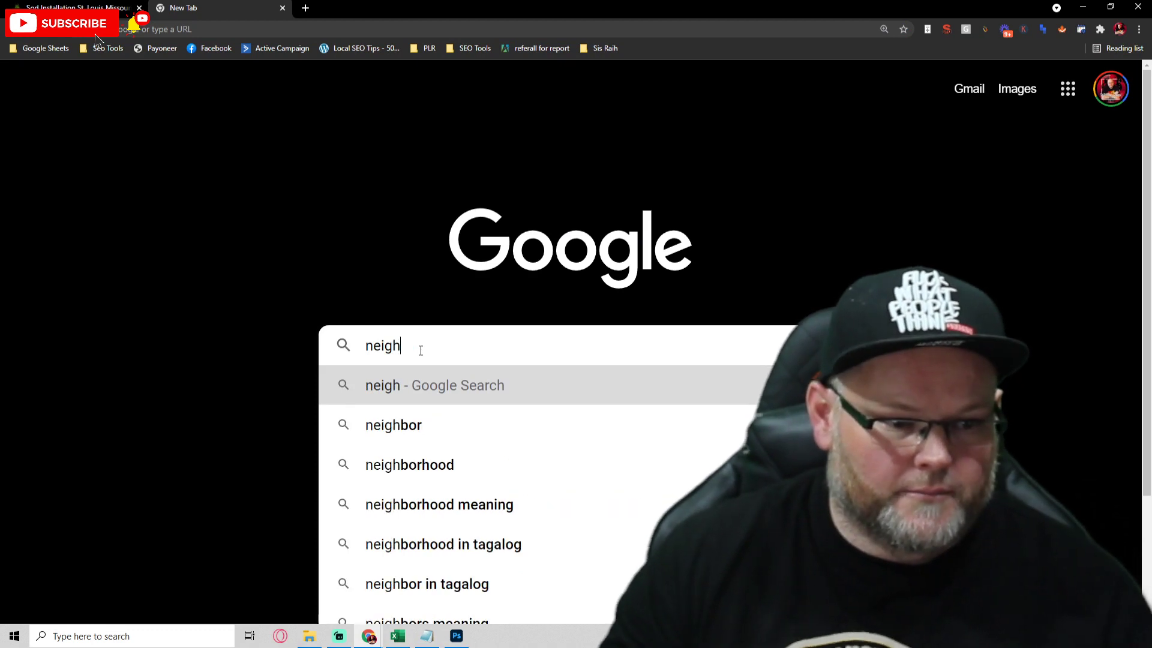
key(Down)
key(Down)
text(s in )
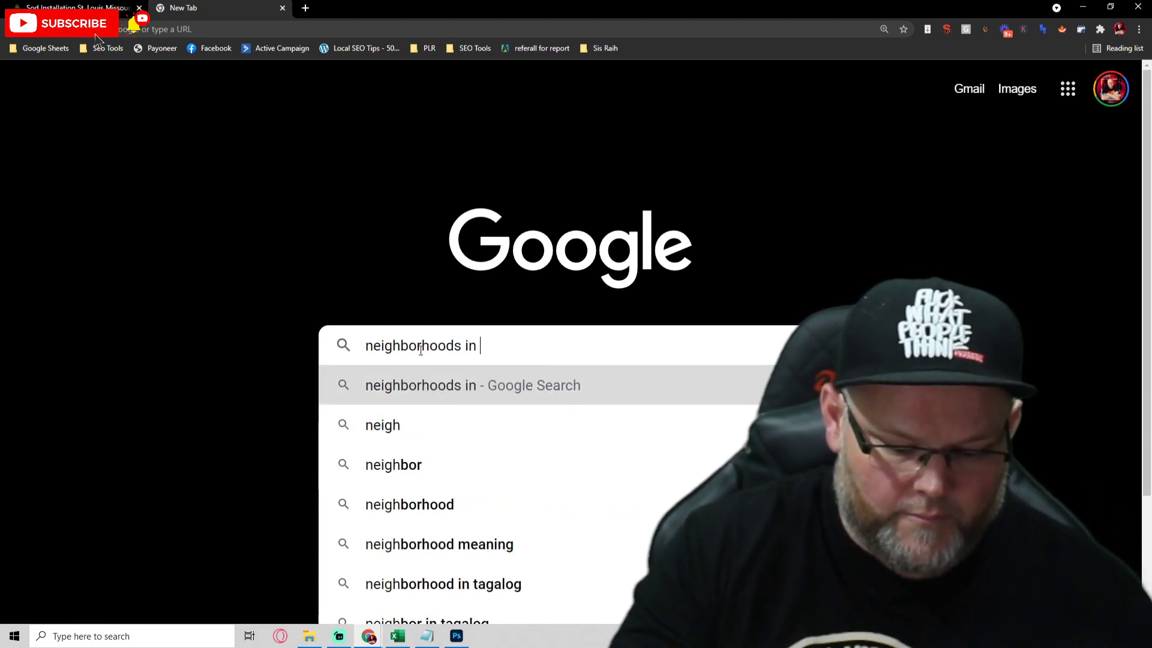
text(St Louis)
key(Return)
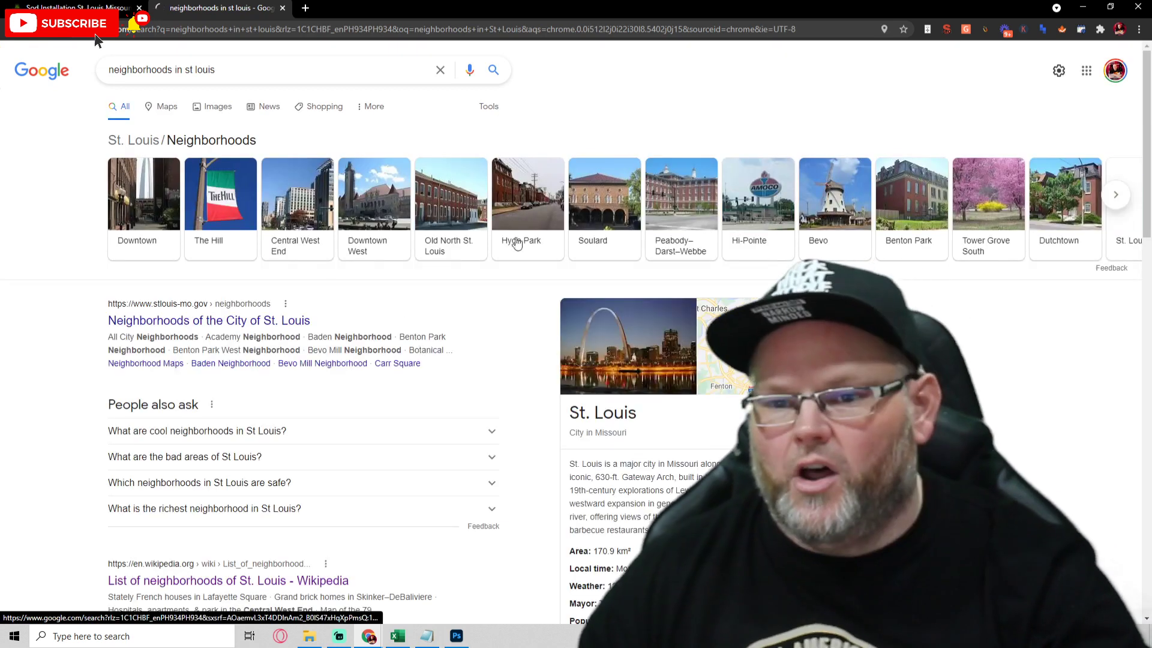
Look up the Central West End neighborhood from the results, then return to the sod page.
click(60, 8)
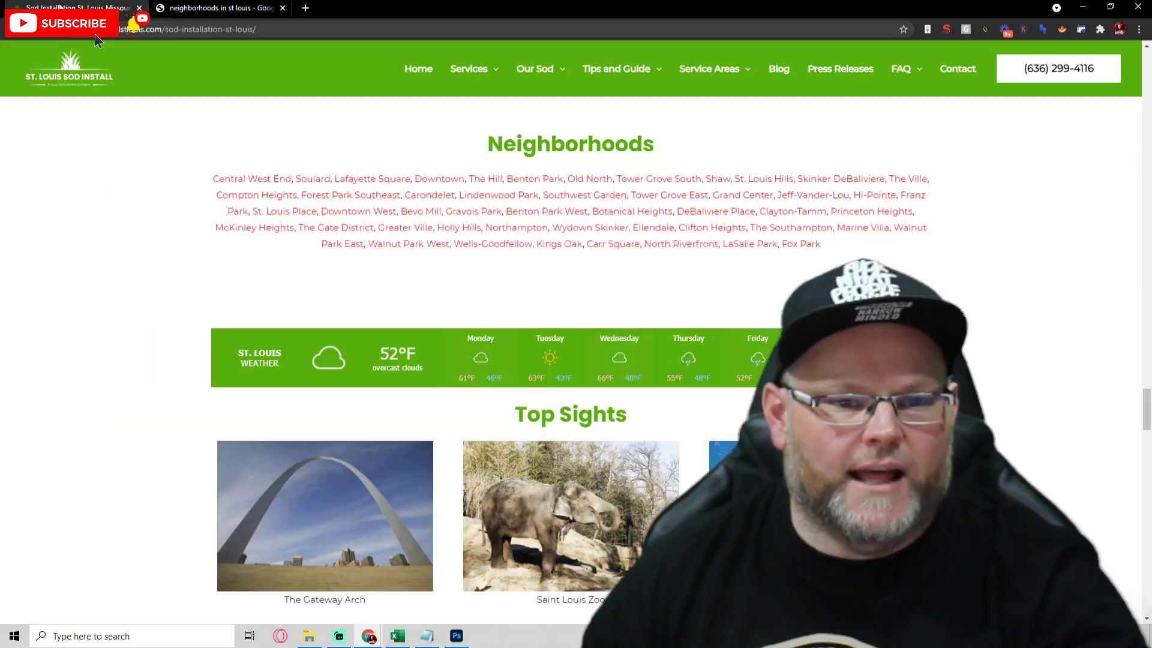
click(219, 8)
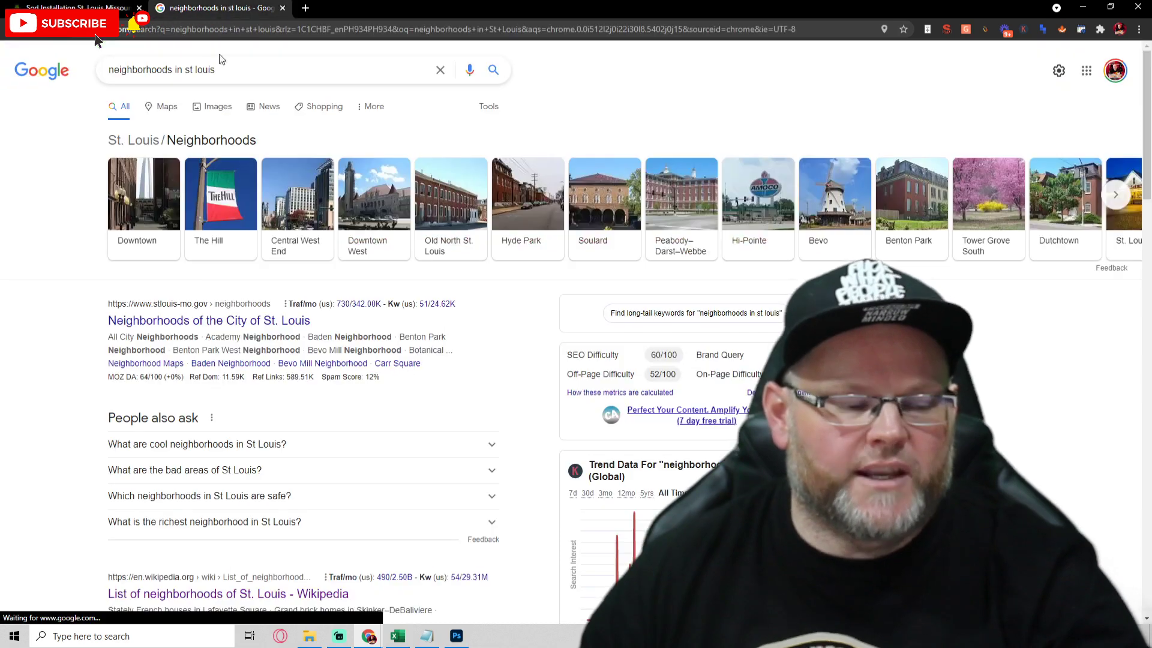
click(279, 226)
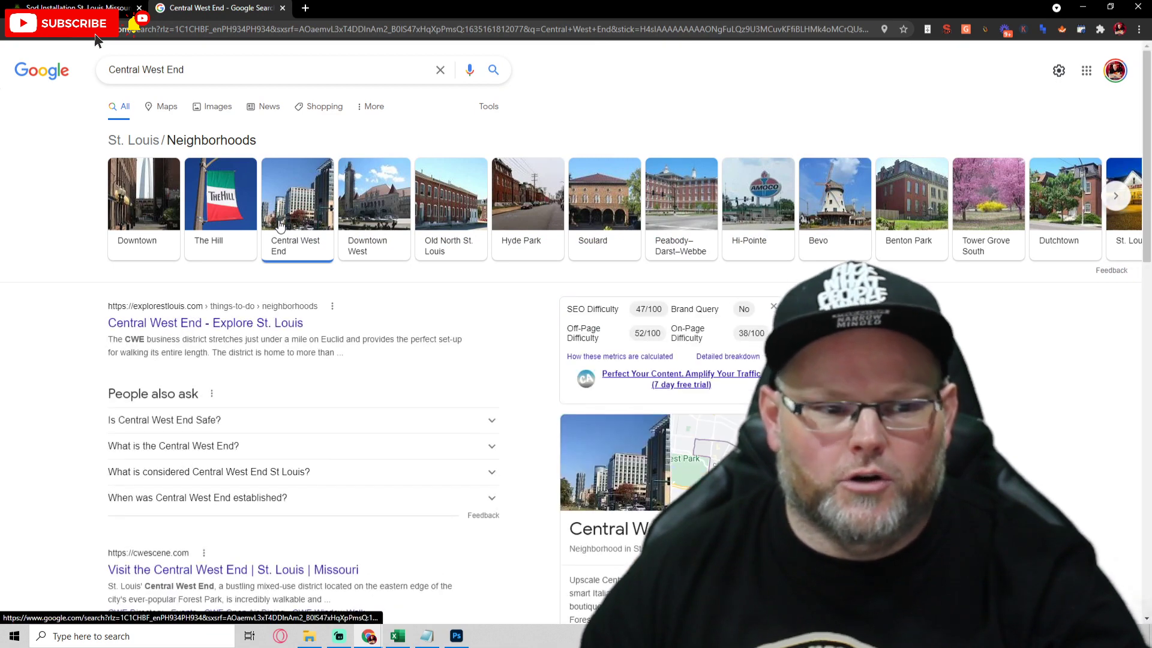
scroll(624, 359, down, 5)
scroll(625, 359, up, 4)
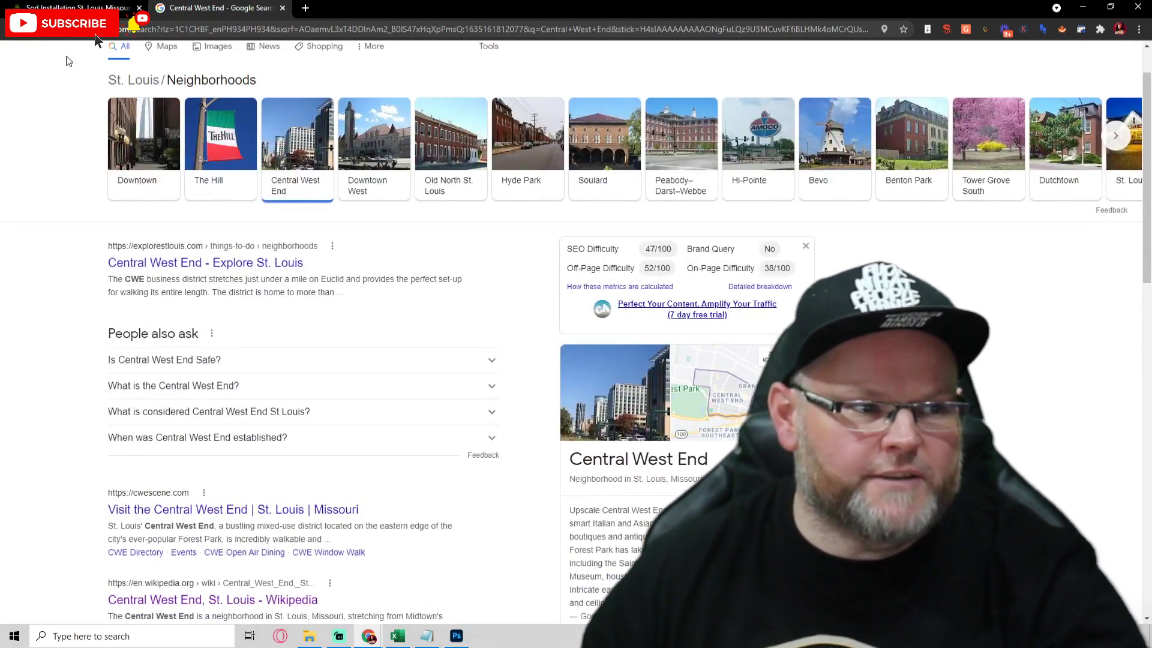
key(alt+Left)
key(ctrl+shift+Tab)
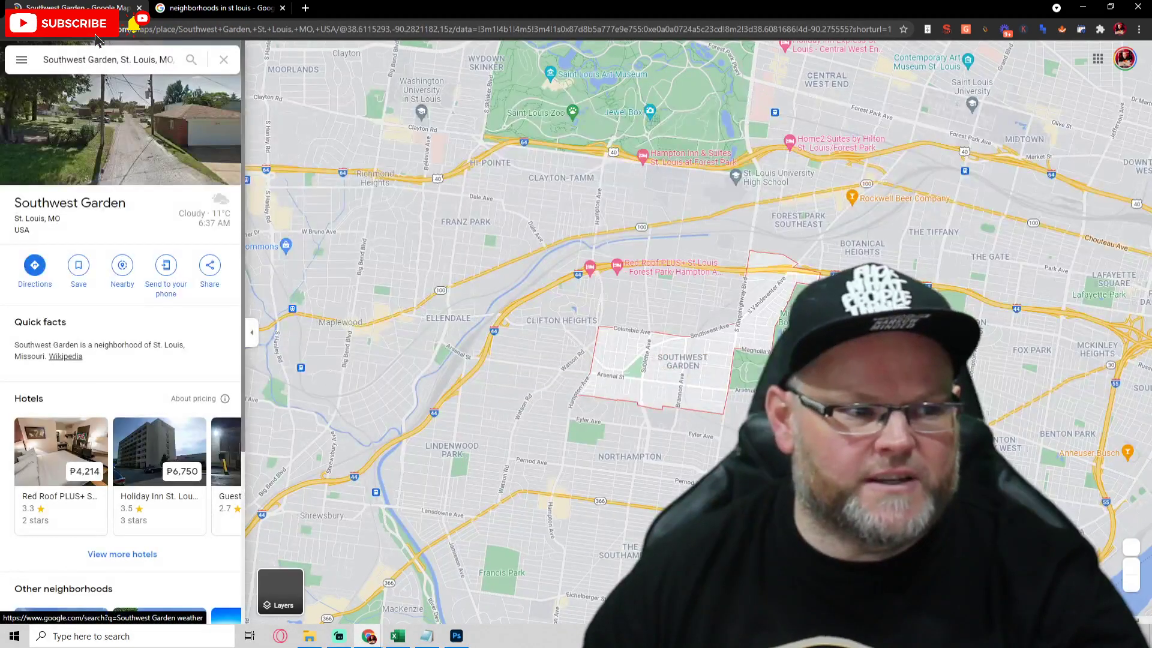
Leave the Southwest Garden map, scroll the sod page's Top Sights, and switch to the neighborhoods results.
key(alt+Left)
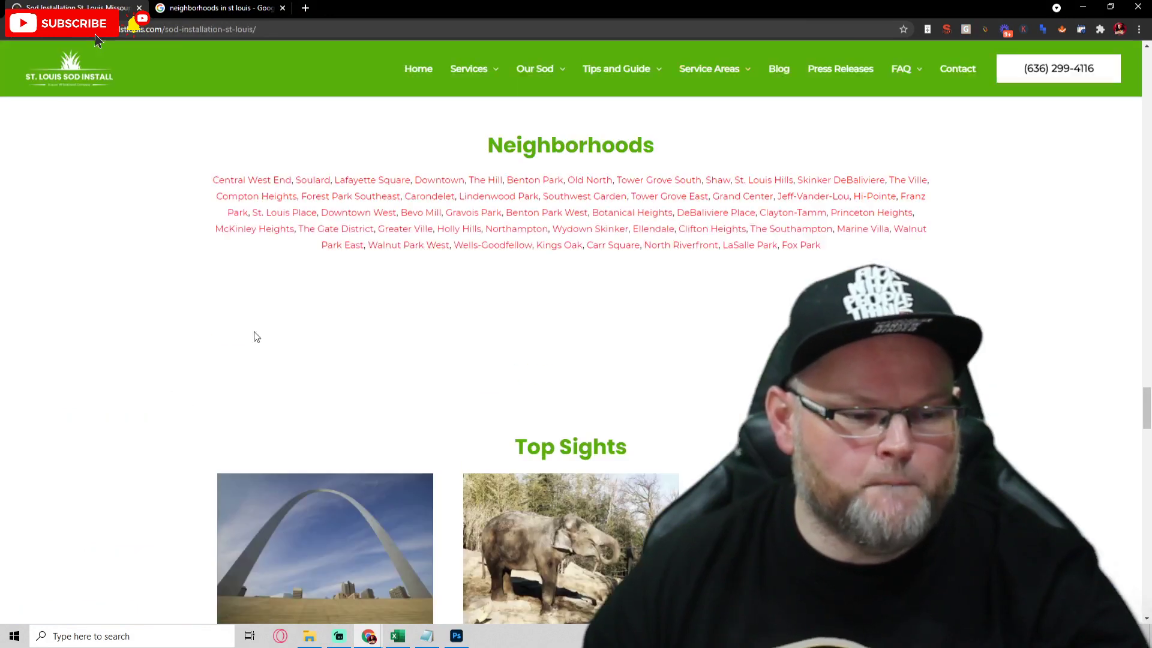
scroll(500, 405, down, 1)
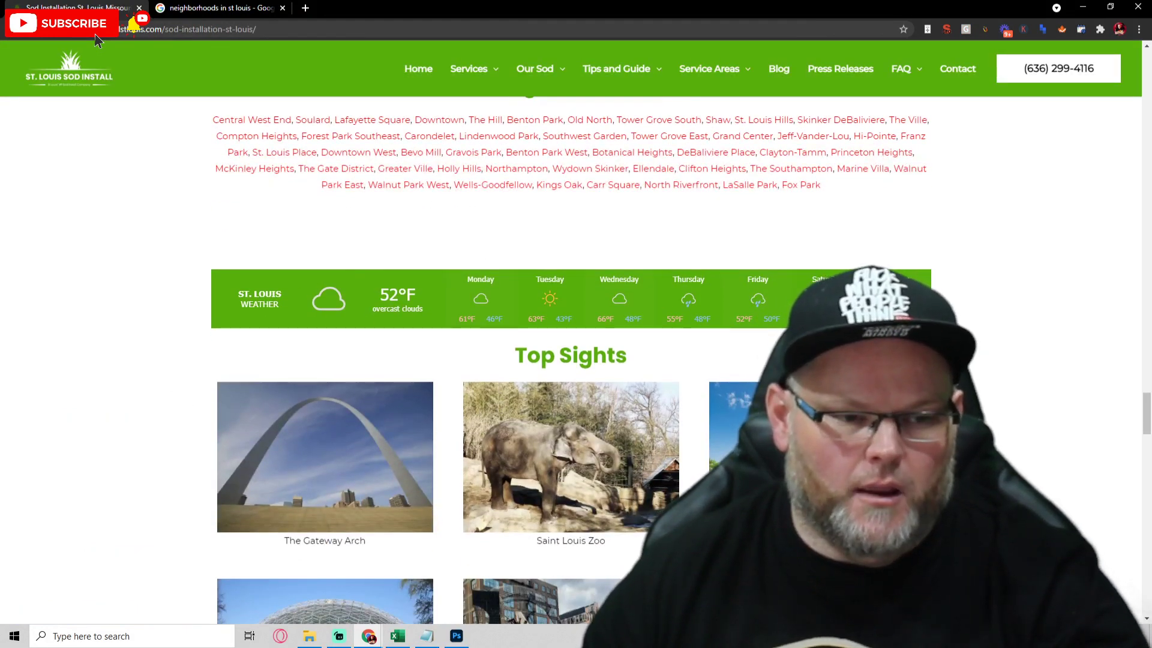
scroll(568, 244, down, 1)
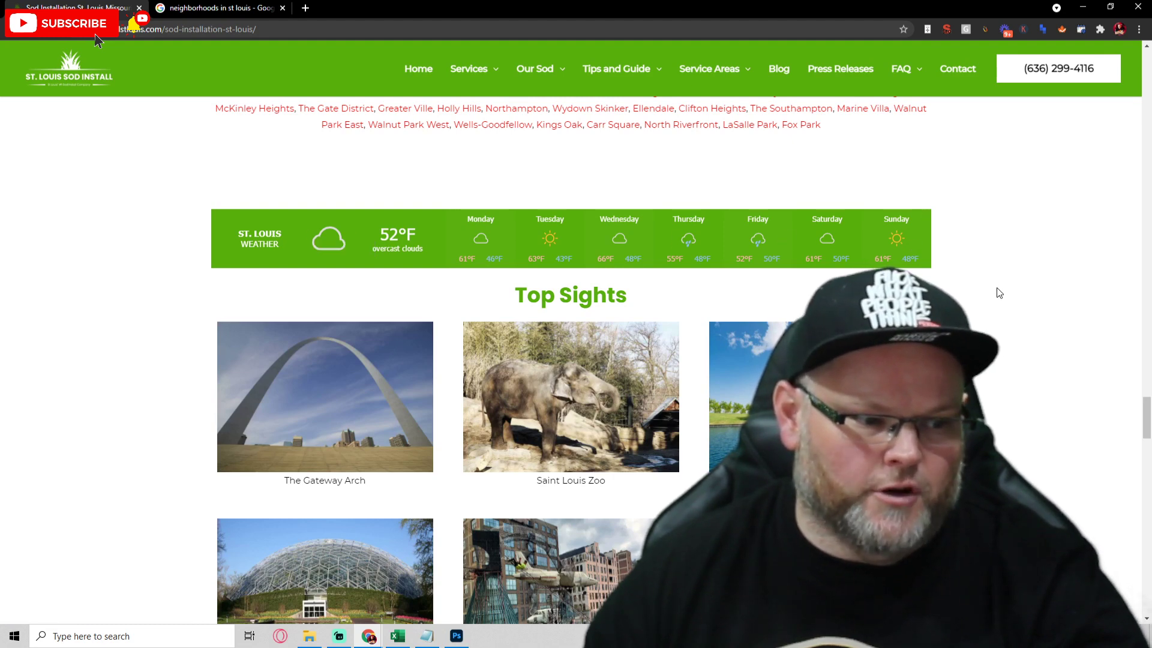
scroll(1000, 290, down, 3)
scroll(630, 191, up, 1)
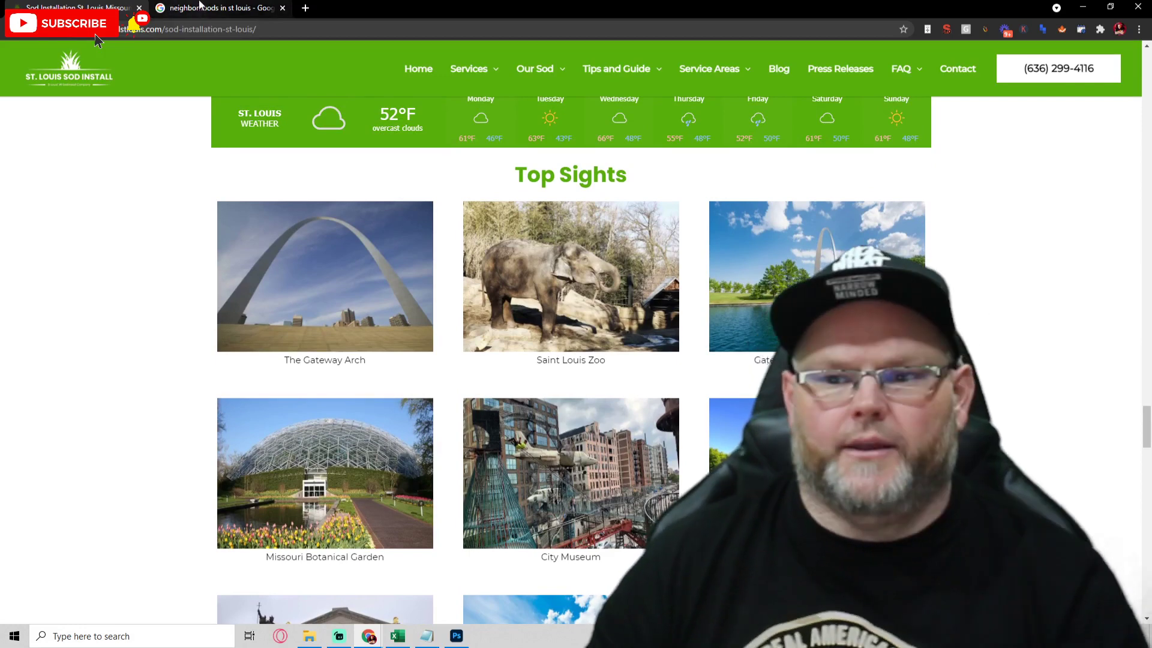
click(199, 6)
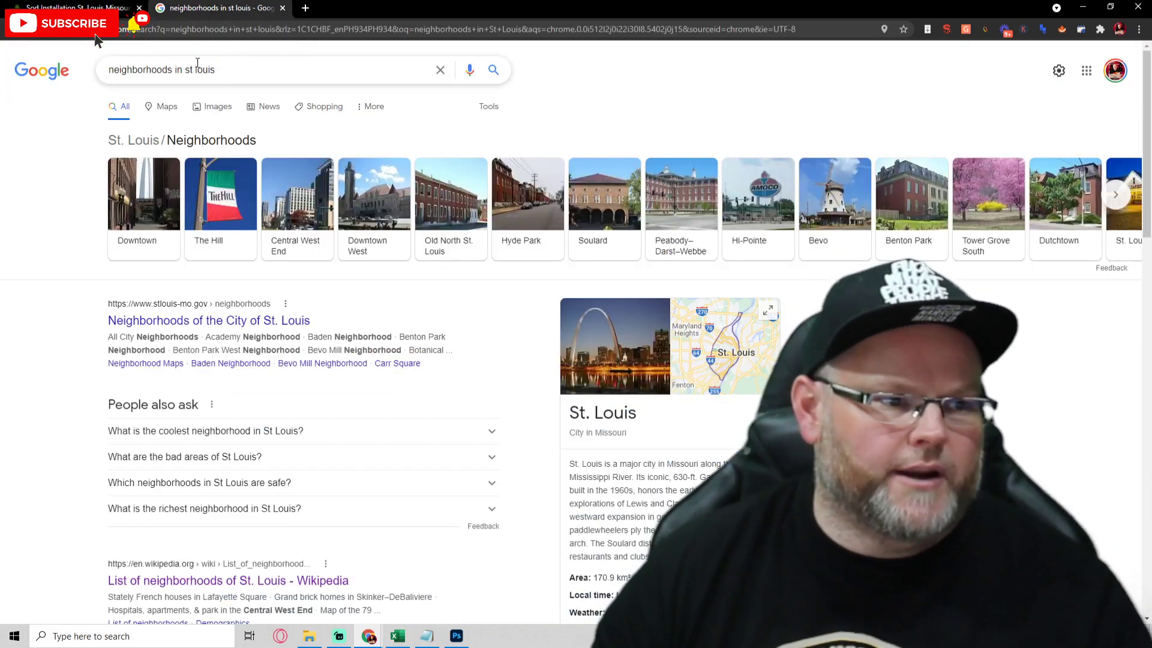
Change the search to 'things to do in st louis'.
double_click(158, 67)
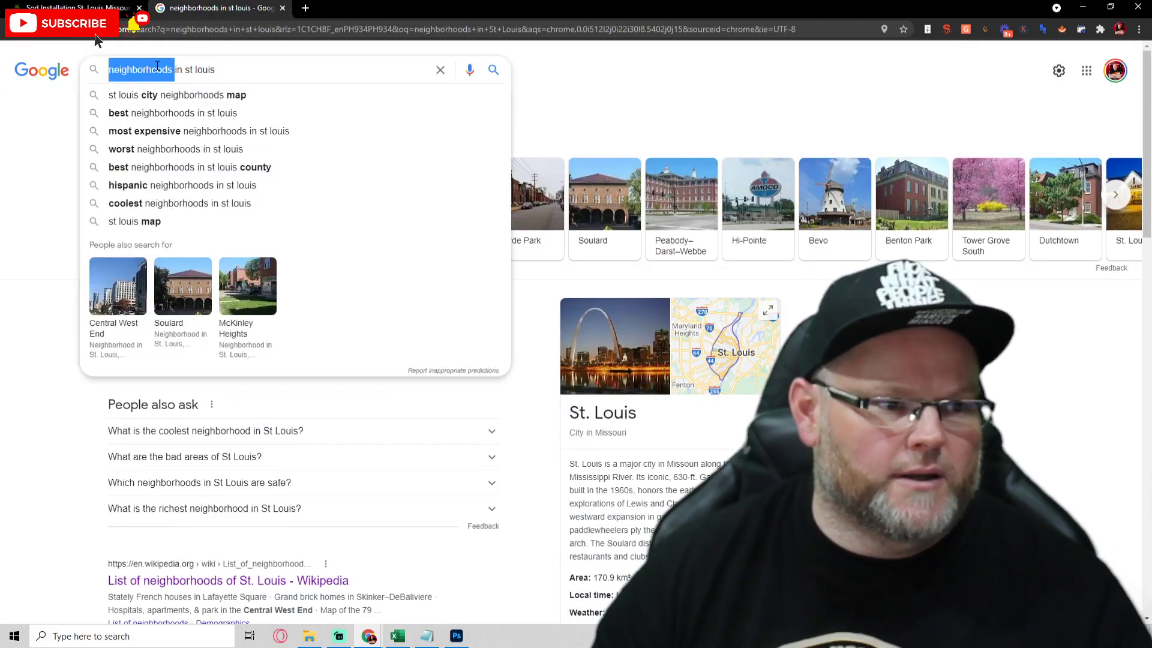
text(things to do)
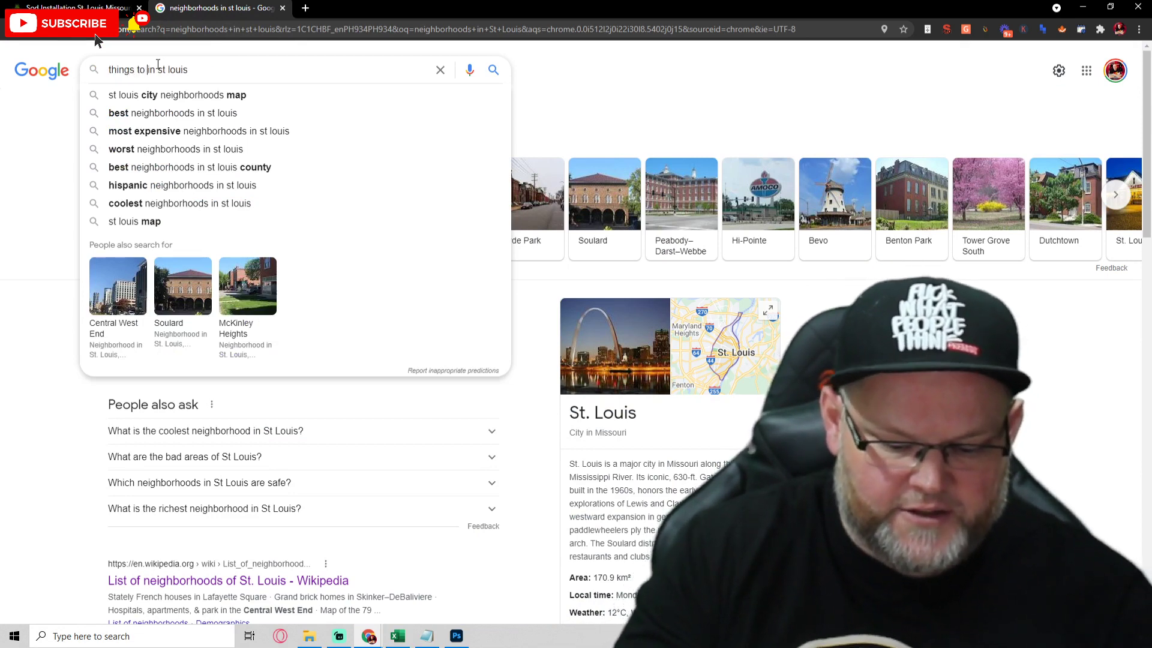
key(Return)
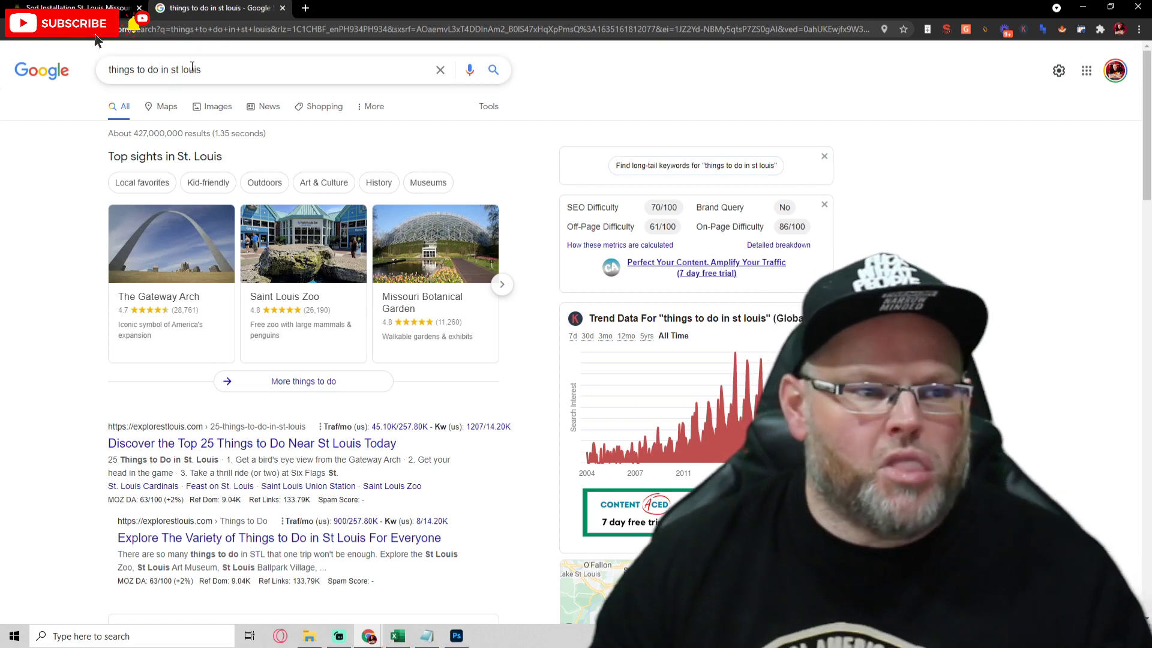
Compare the sod site's Top Sights with Google's results and bring up the Gateway Arch image options.
click(93, 5)
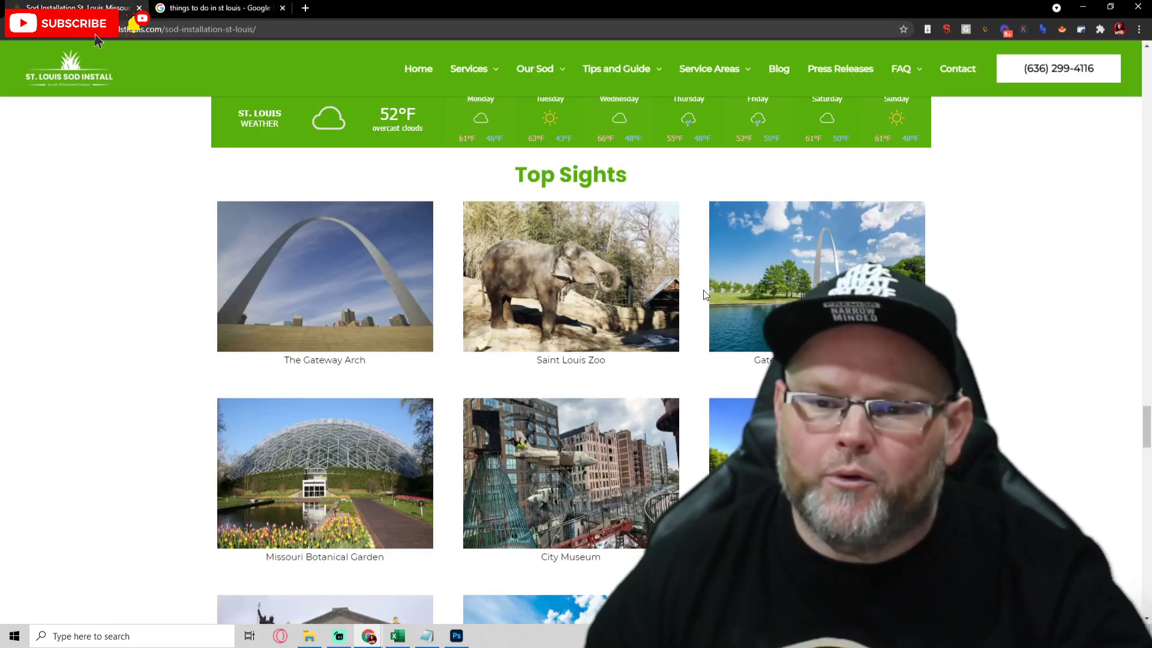
click(217, 8)
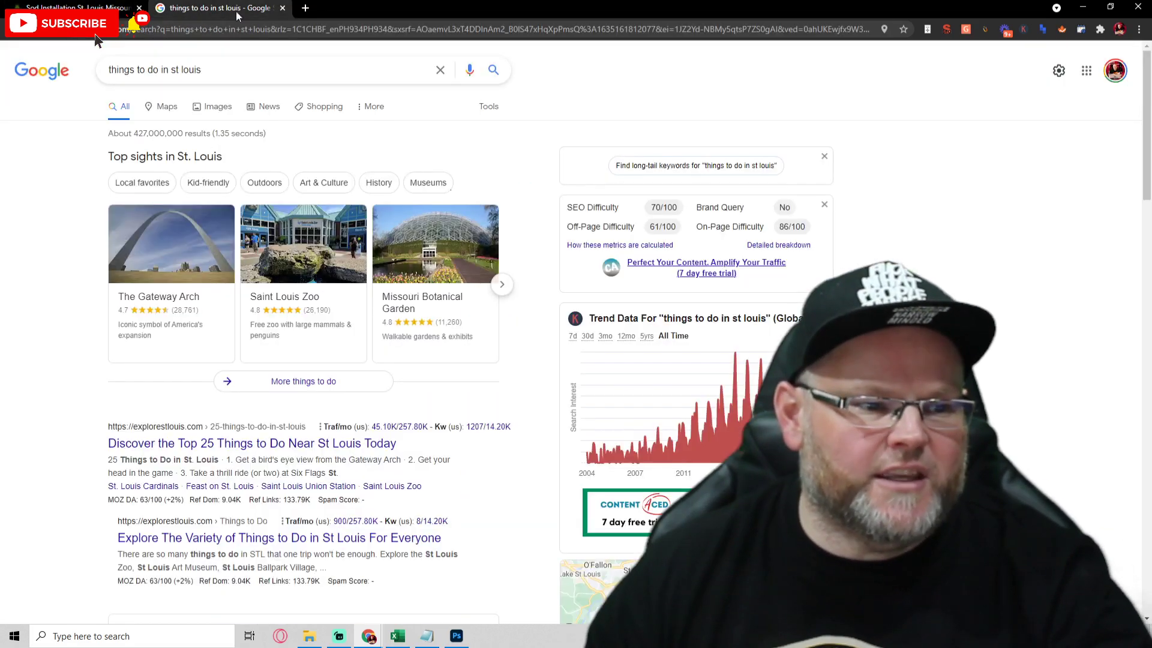
right_click(167, 242)
Open the full St. Louis Things to do page in Google Travel and copy the Gateway Arch image.
click(54, 269)
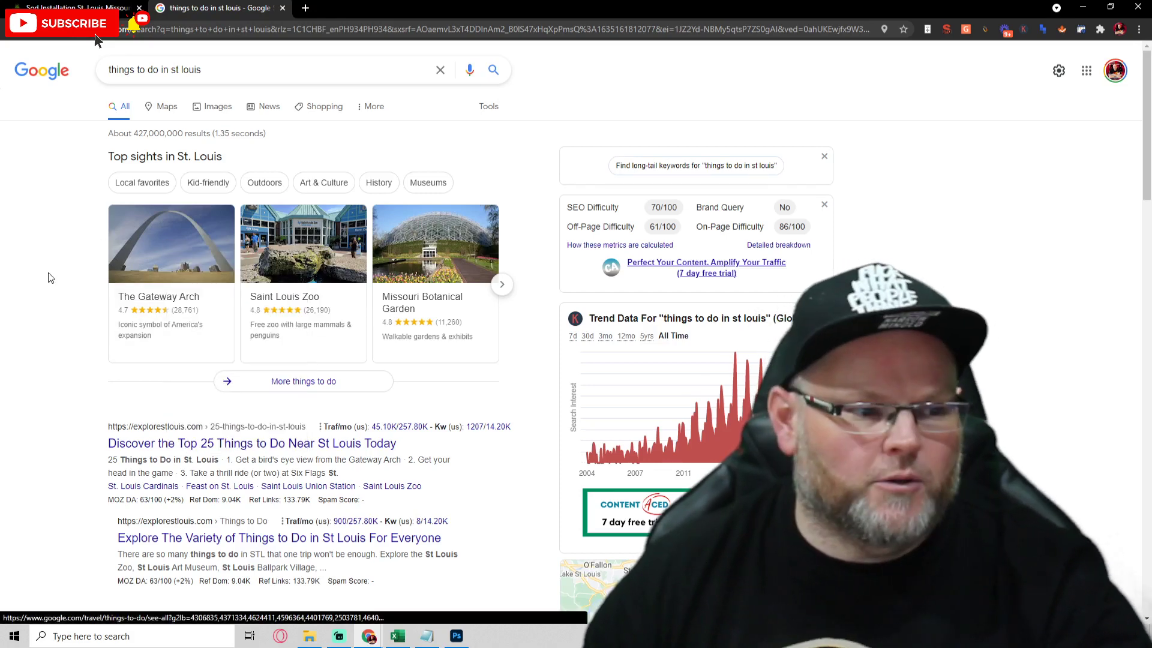
click(344, 391)
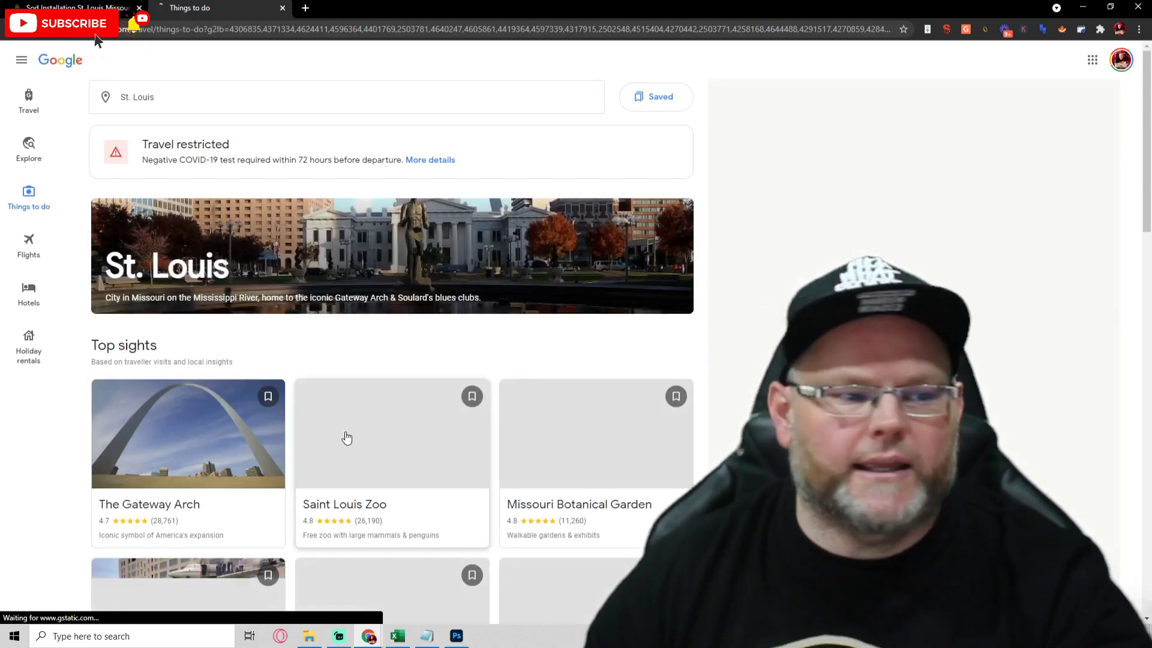
scroll(300, 347, down, 2)
right_click(209, 311)
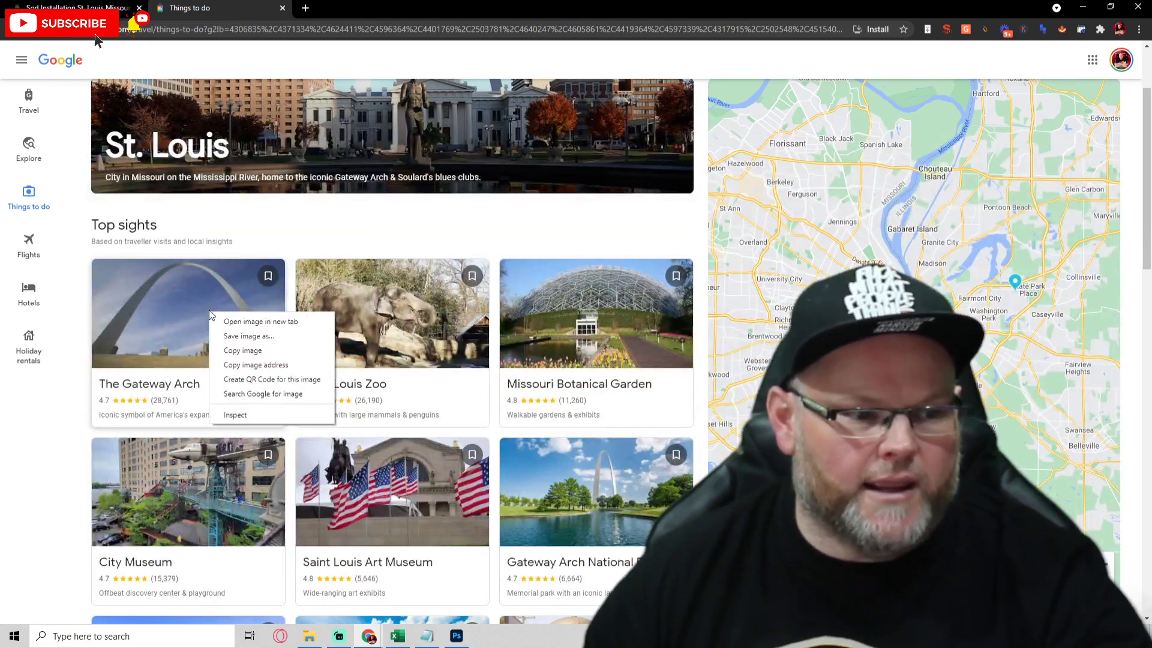
click(238, 351)
Compare the sod site's Top Sights against Google Travel's Things to do page.
click(96, 7)
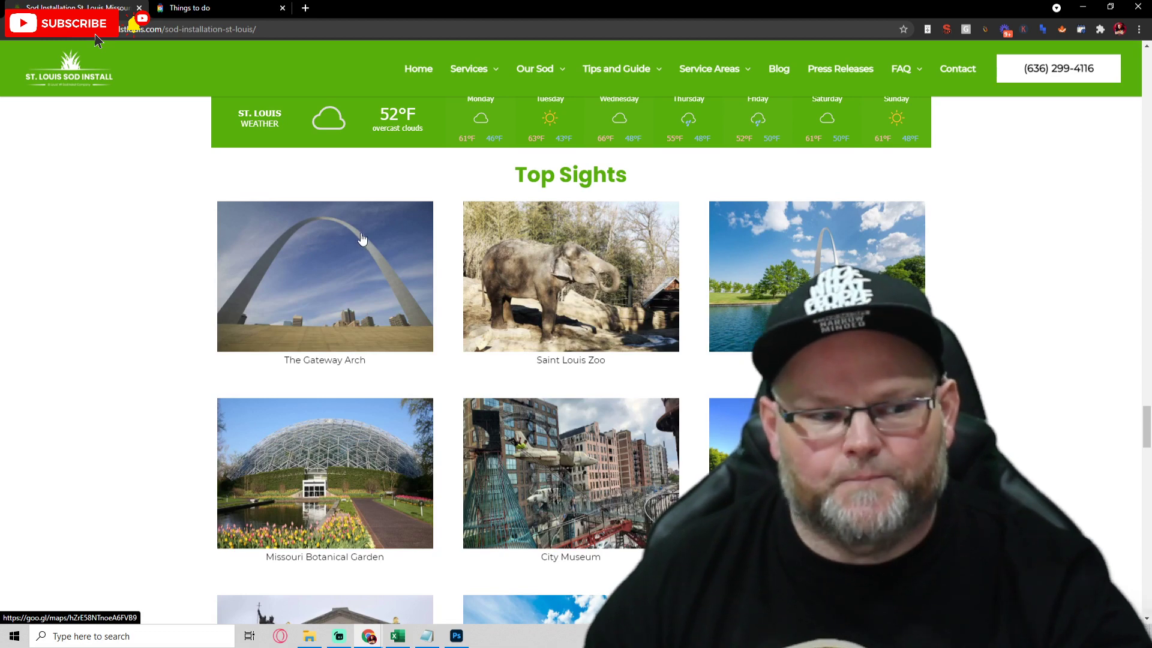
click(199, 8)
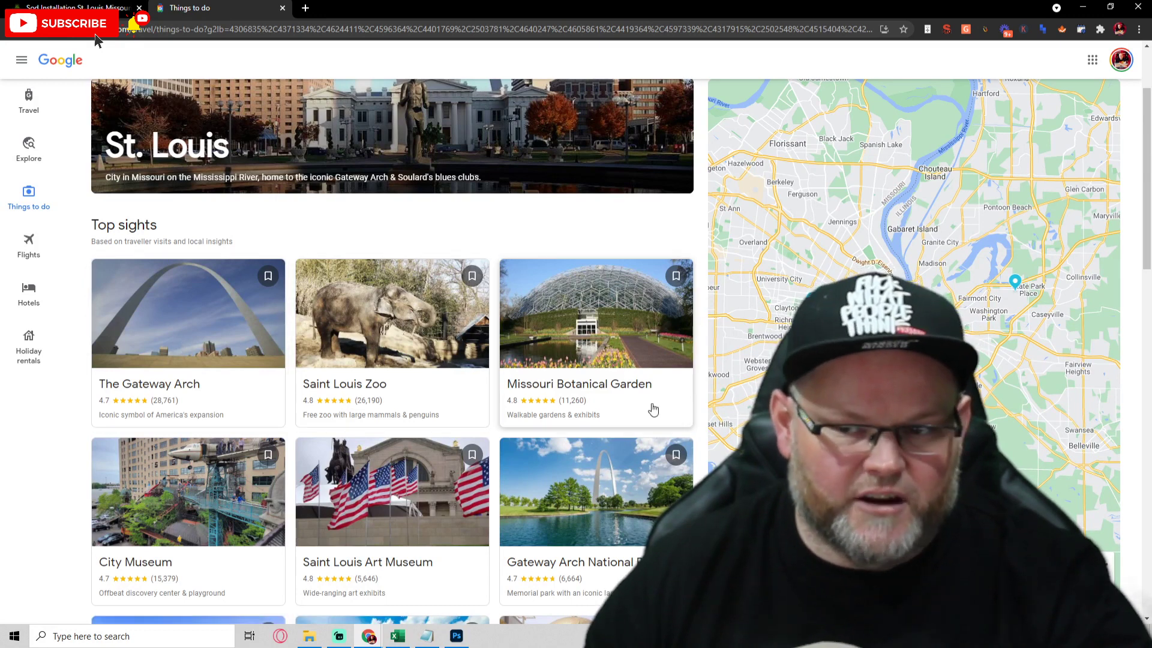
click(69, 5)
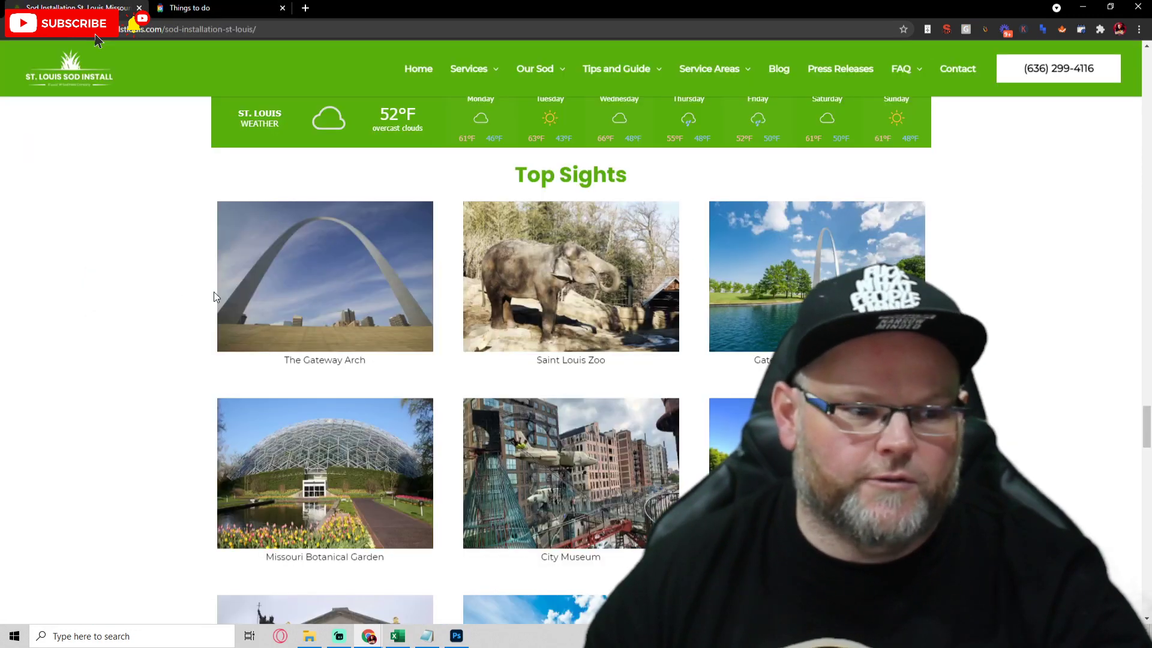
Open the Gateway Arch card's link in a new tab, view its map, and close it.
right_click(280, 269)
click(312, 277)
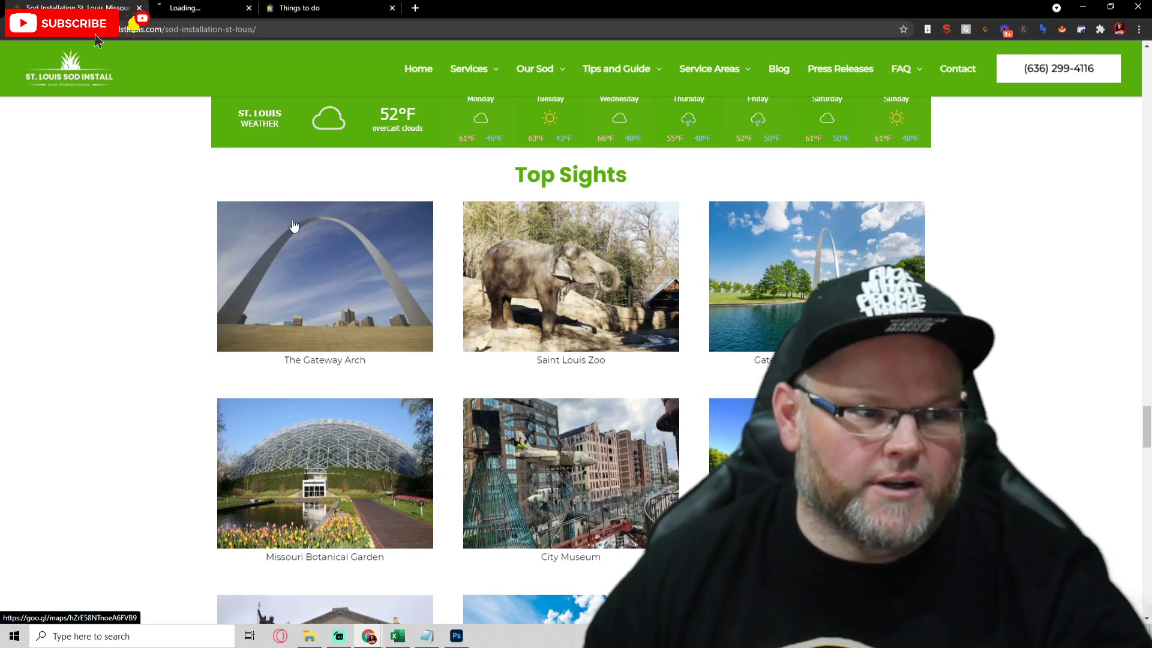
click(183, 8)
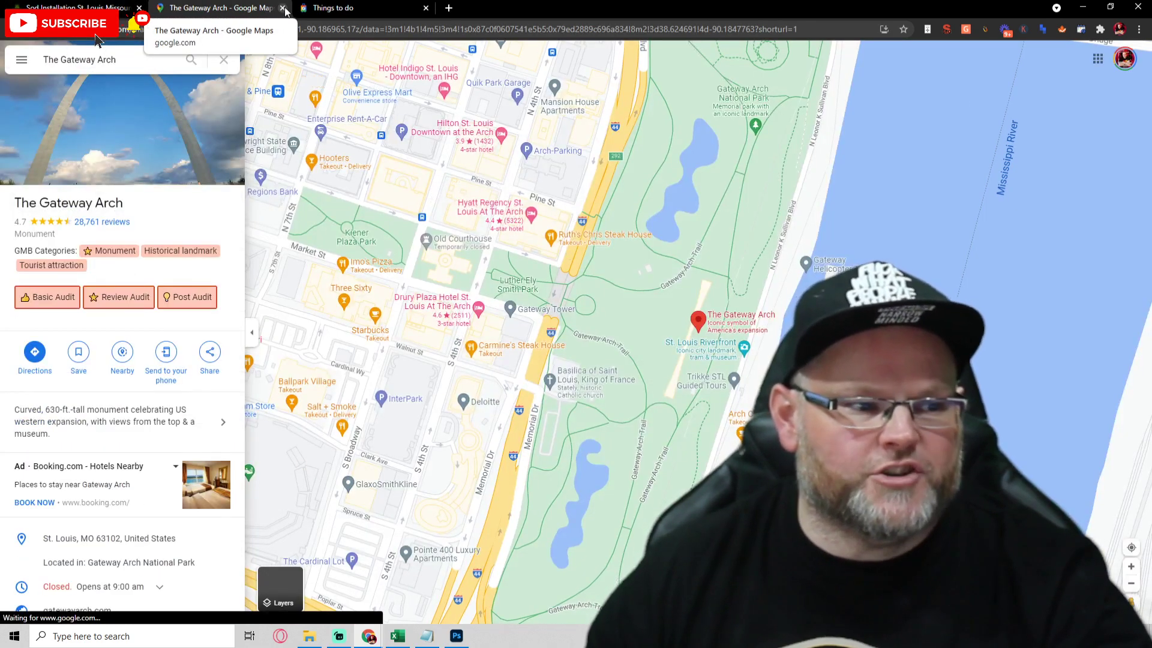
click(283, 8)
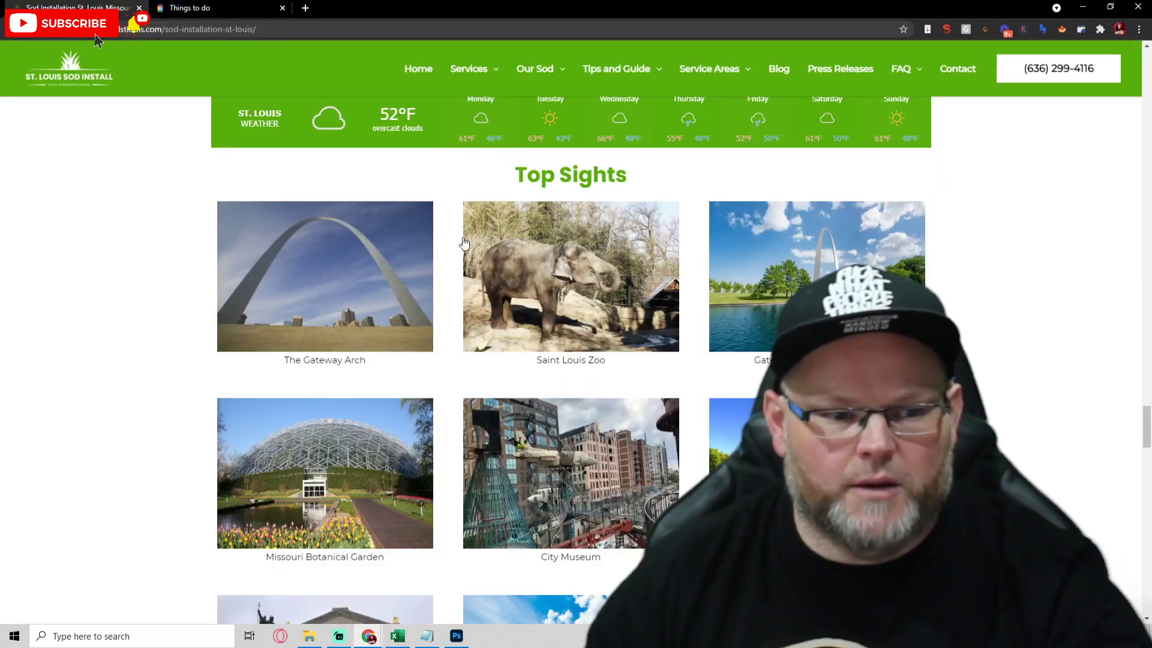
Compare the sod page's Notable Neighborhoods with Google's, scrolling down to the embedded St. Louis map.
scroll(319, 246, down, 10)
scroll(570, 360, down, 1)
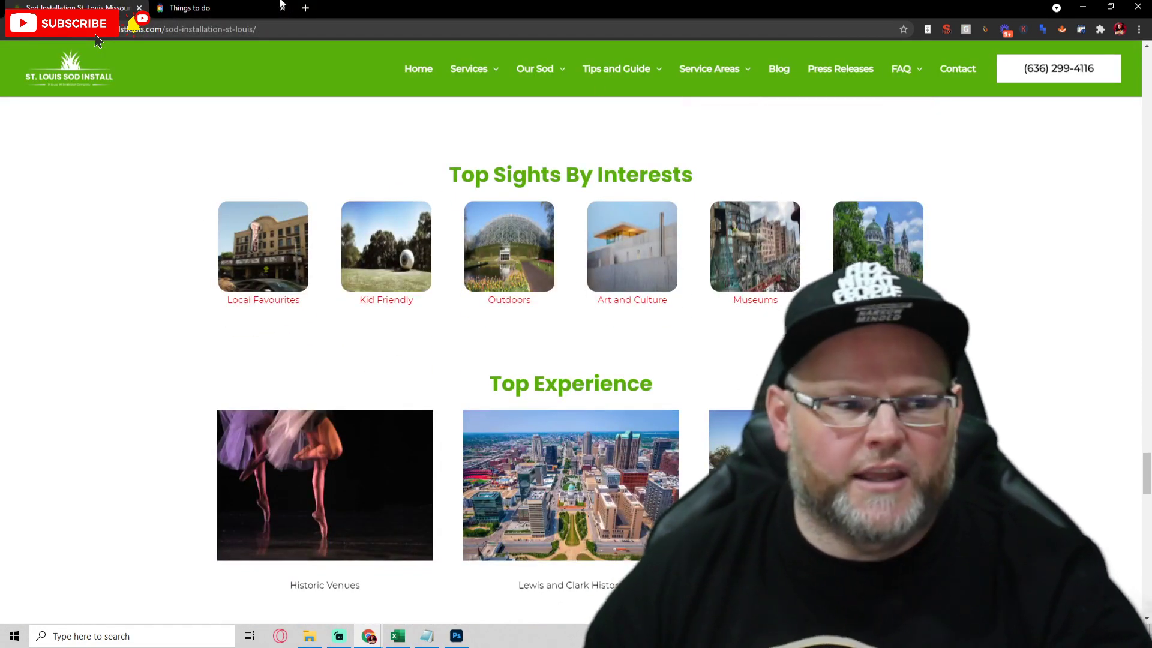
click(195, 6)
scroll(345, 397, down, 15)
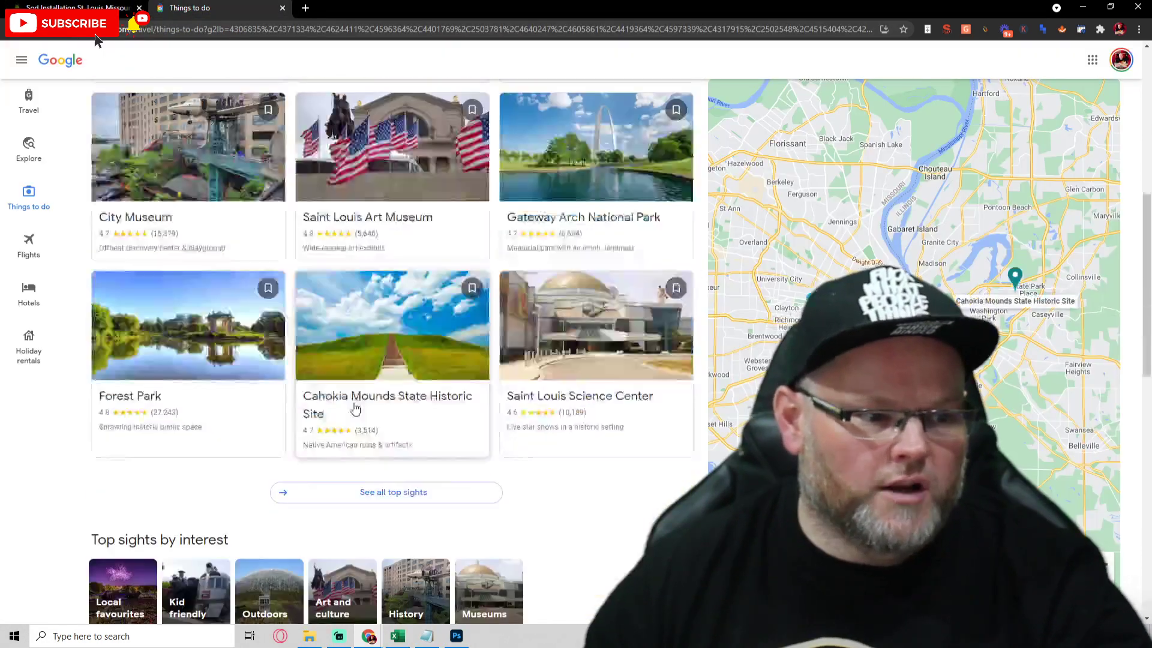
scroll(343, 397, down, 3)
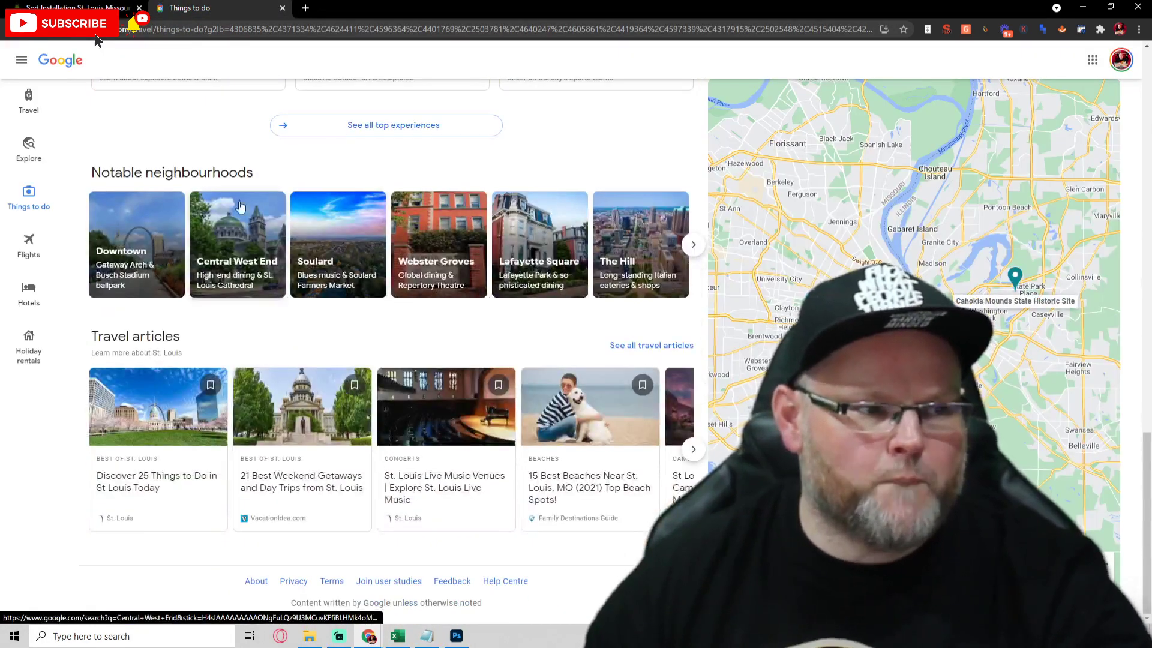
click(114, 4)
scroll(634, 320, down, 10)
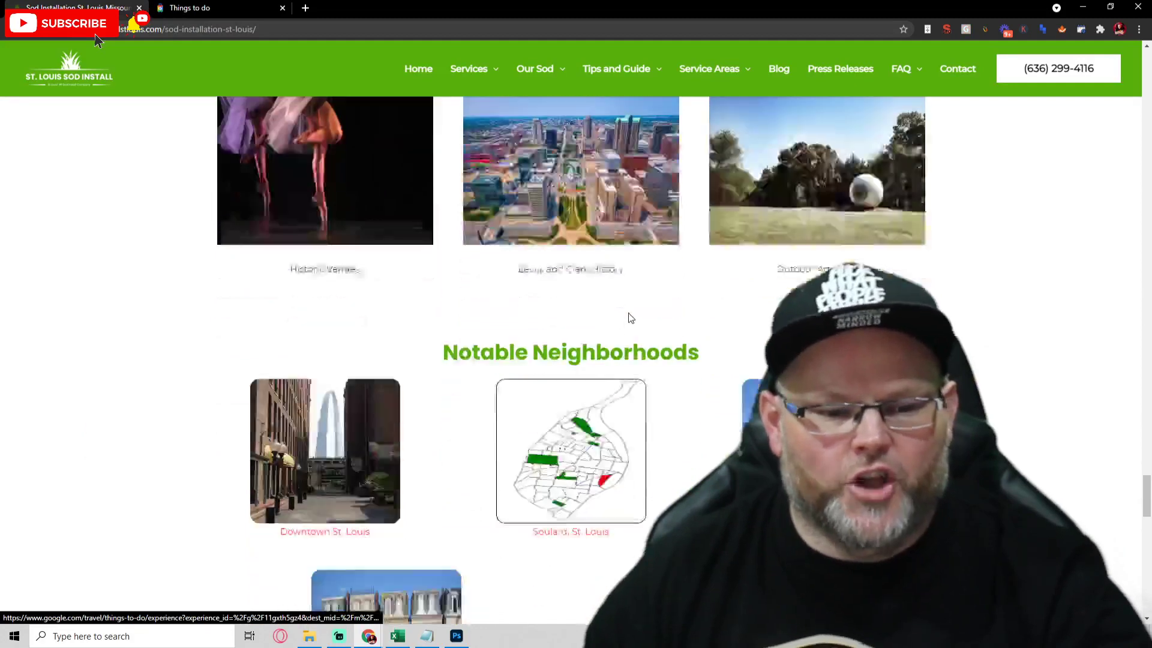
scroll(629, 317, down, 3)
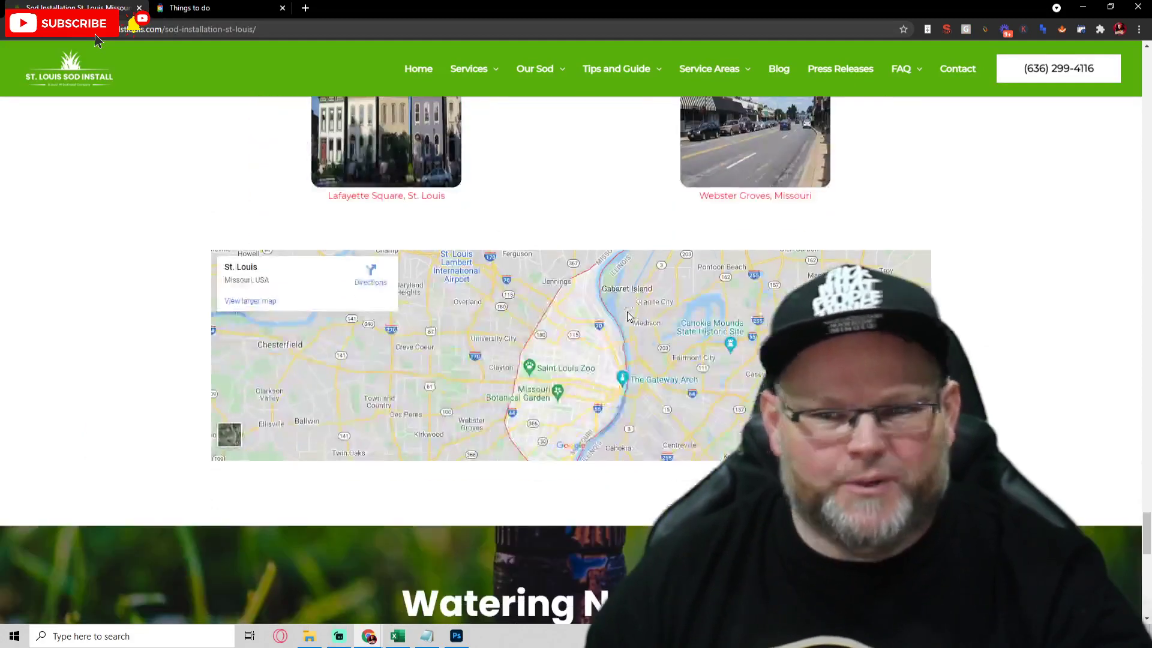
Show the St. Louis map's iframe embed code in Google Maps, then select Notepad's outline lines.
click(250, 302)
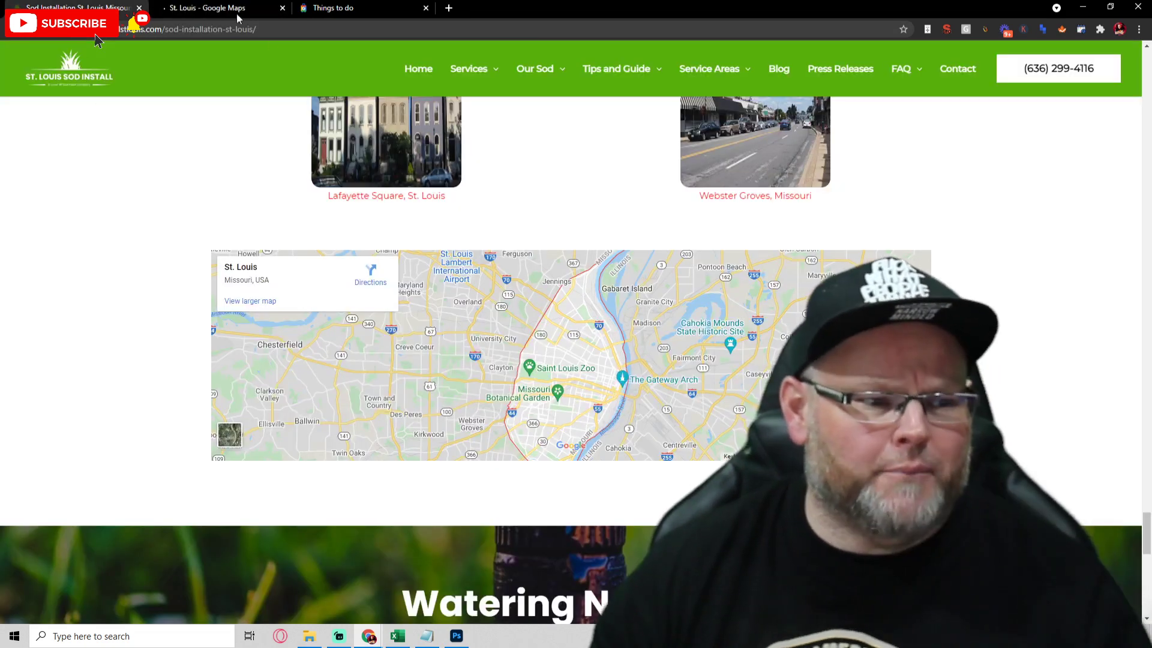
click(219, 6)
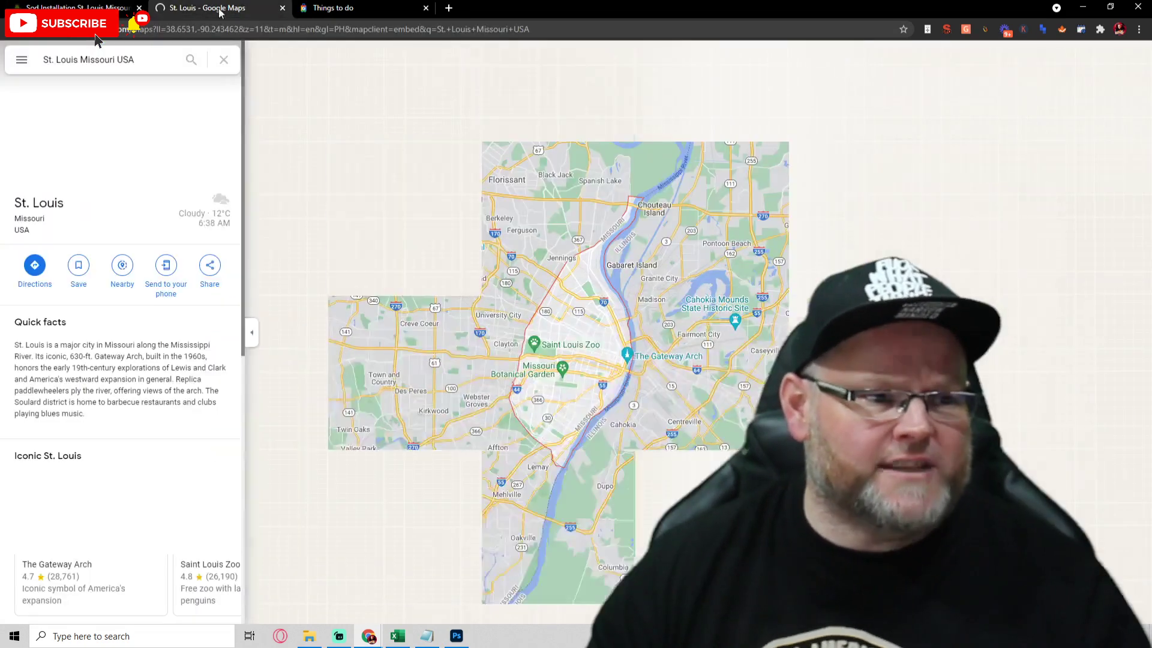
click(210, 270)
click(561, 257)
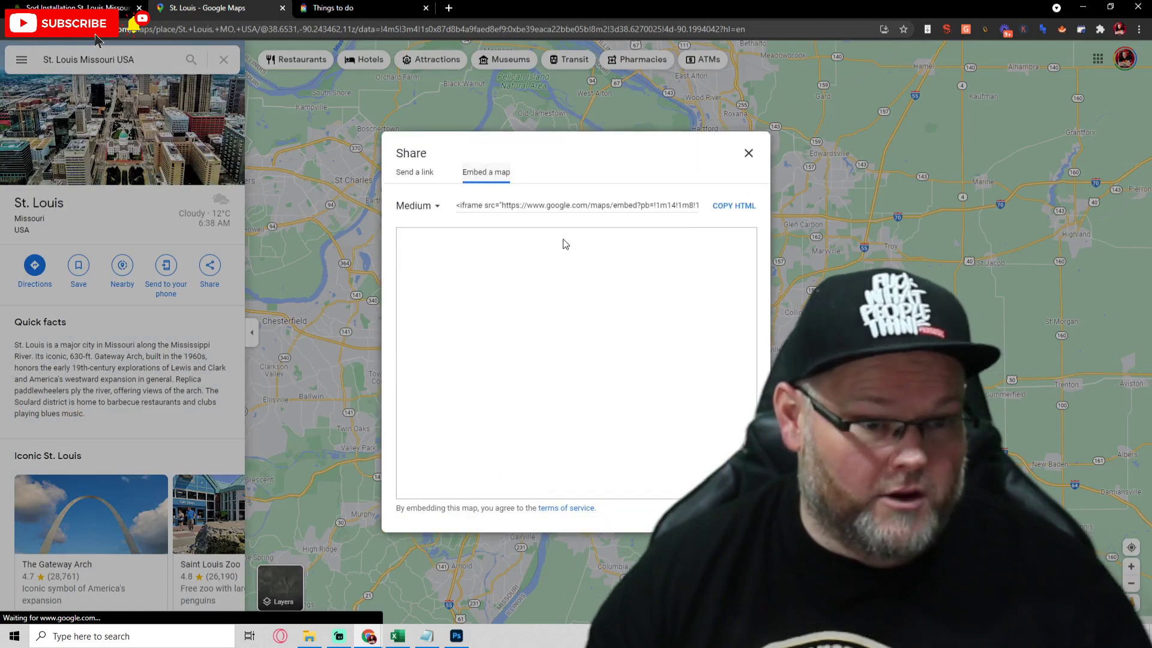
click(427, 635)
drag(378, 324, 8, 176)
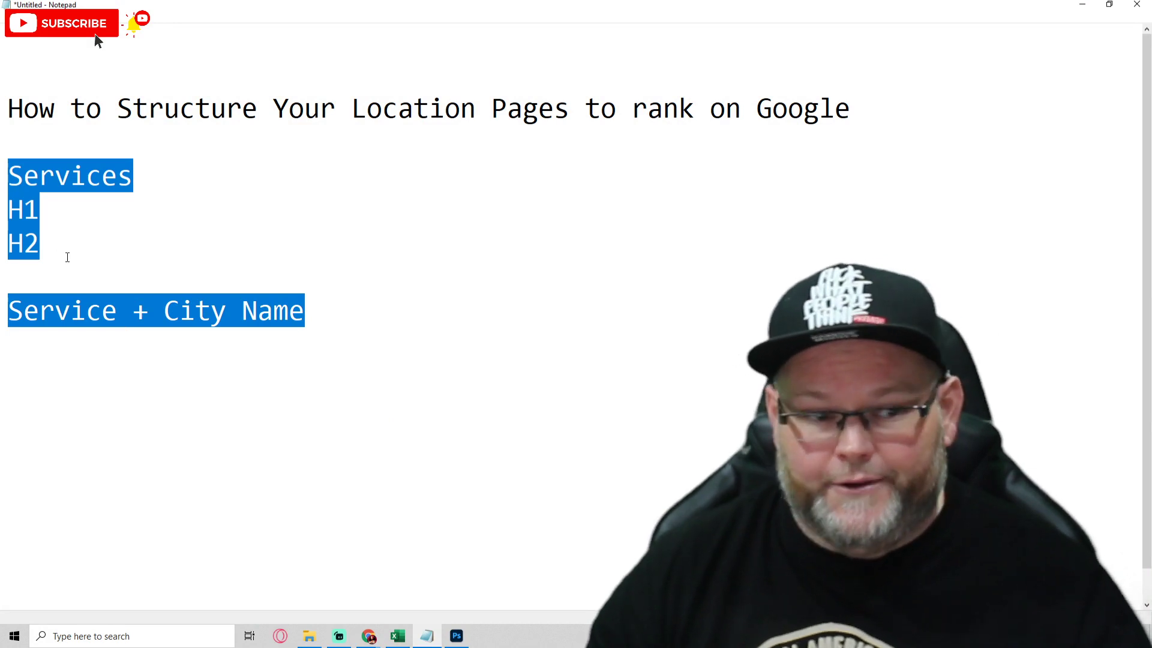
Paste the iframe code over the outline, copy a %20, and position after 'Louis'.
key(ctrl+v)
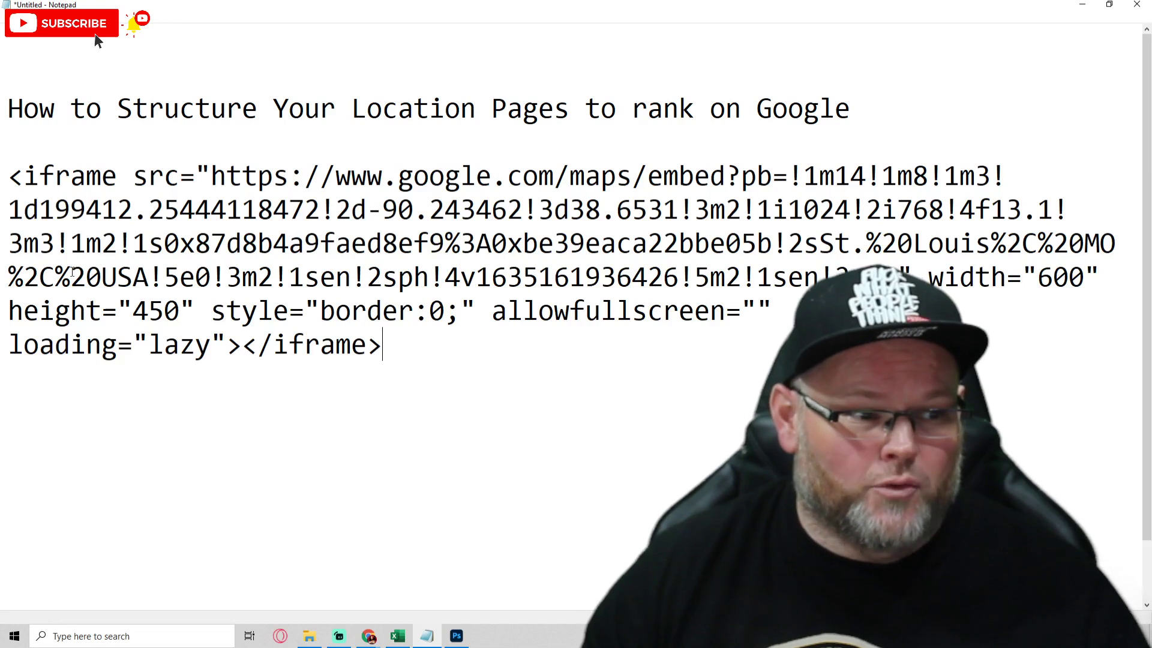
drag(54, 277, 100, 277)
key(ctrl+c)
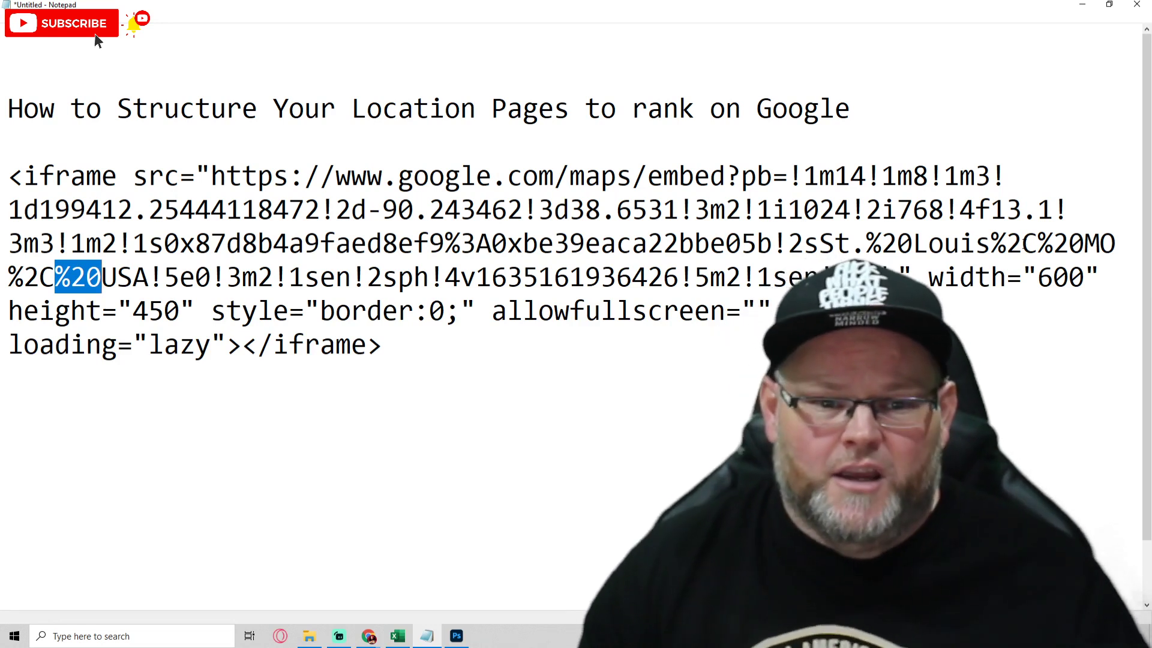
click(991, 243)
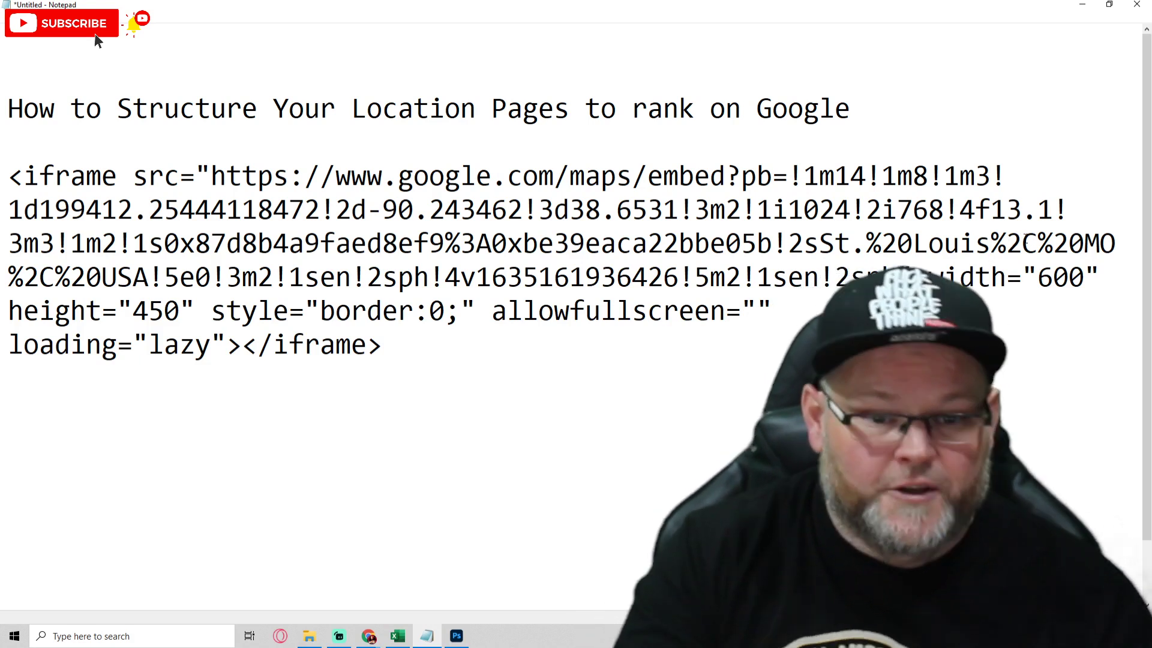
Extend the place name to 'St. Louis Sod Installation Near Me' with %20 separators, then return to the sod page.
key(ctrl+v)
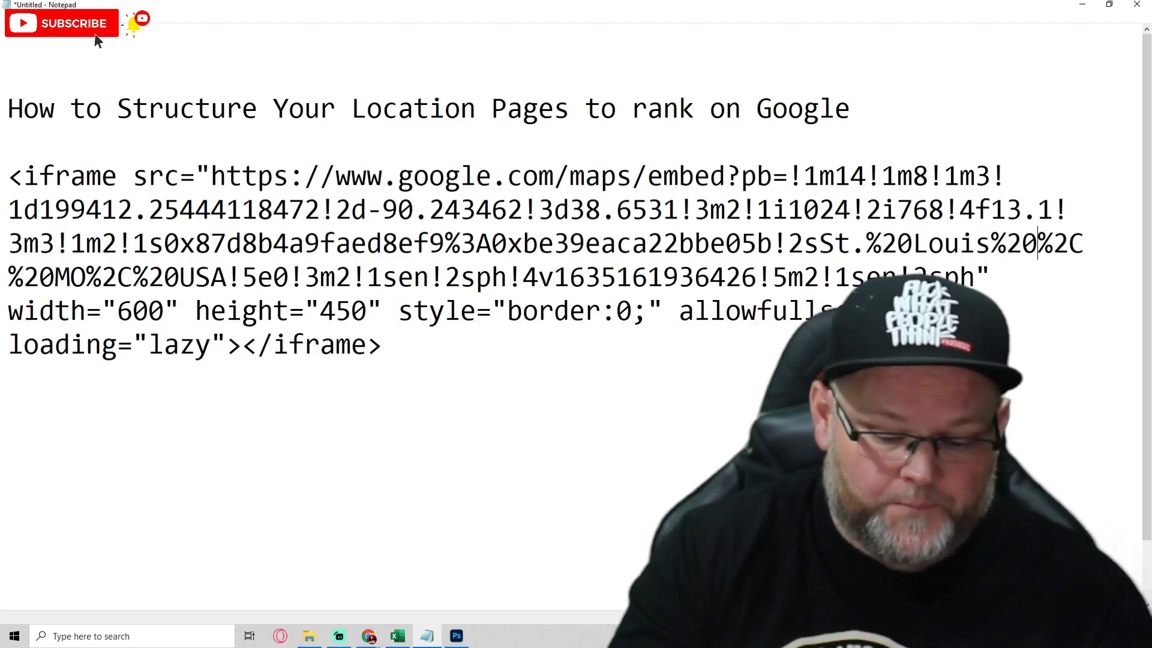
text(Sod)
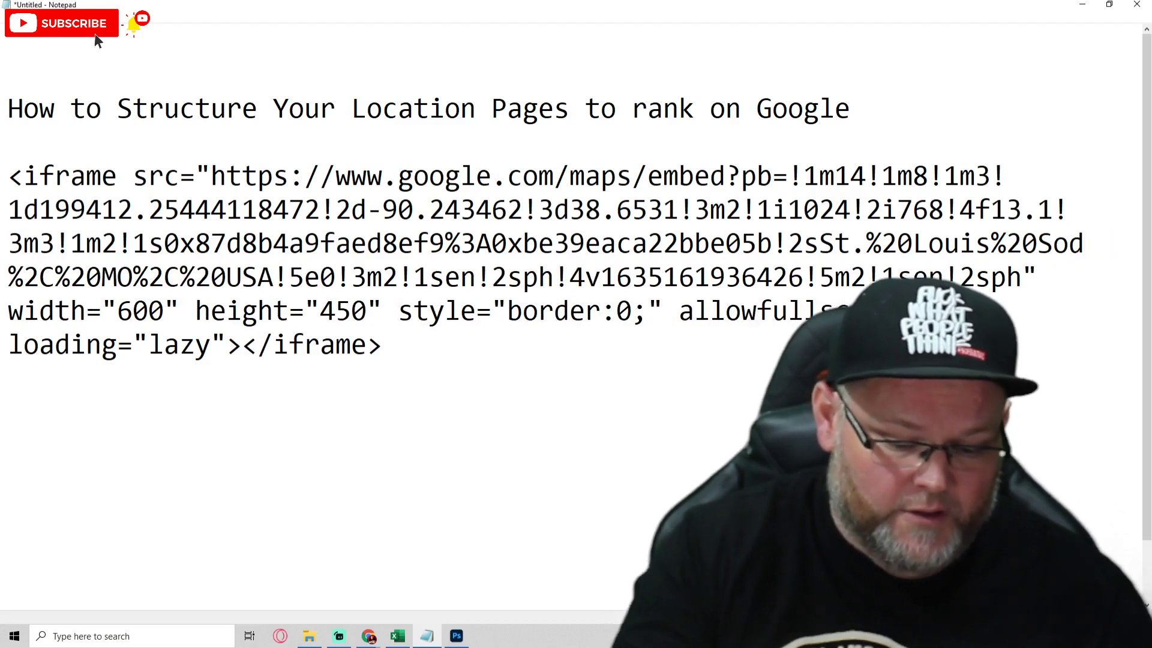
text(%)
text(20Inst)
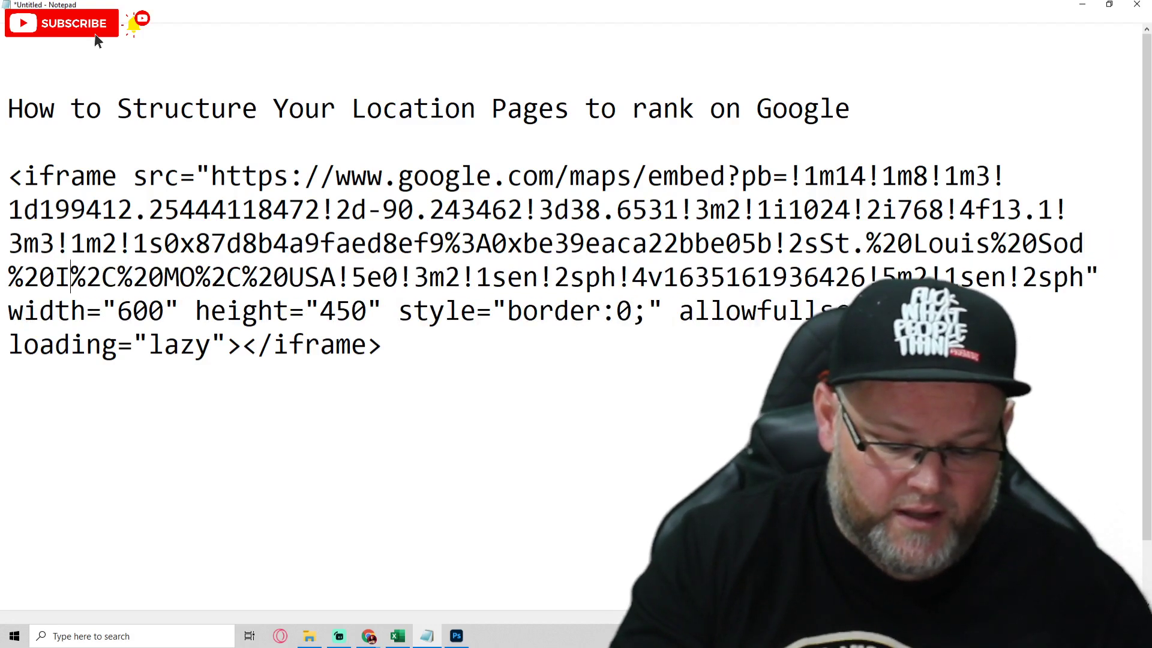
text(alla)
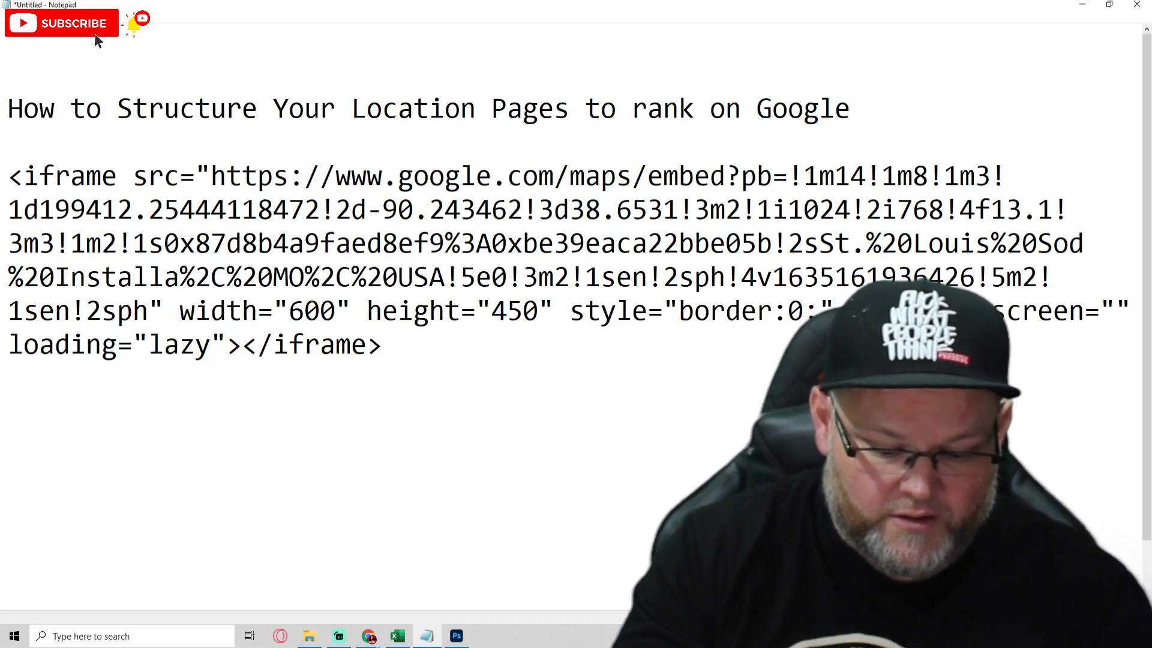
text(tion)
text(%20Near)
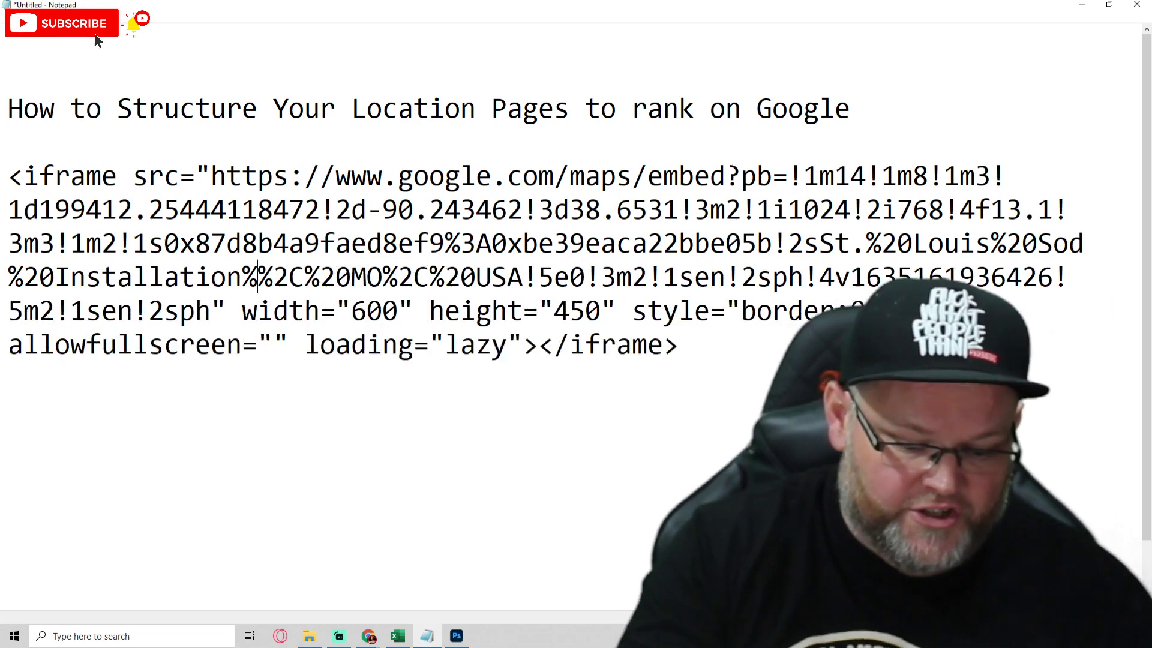
text(%20Me)
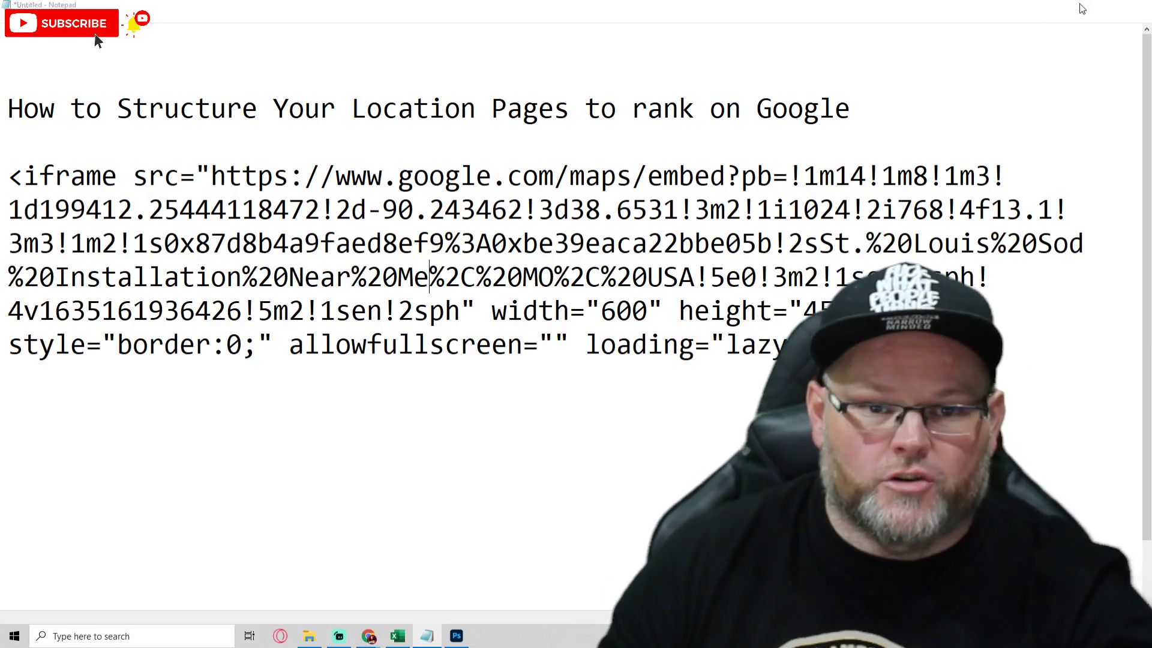
key(alt+Tab)
key(ctrl+Page_Up)
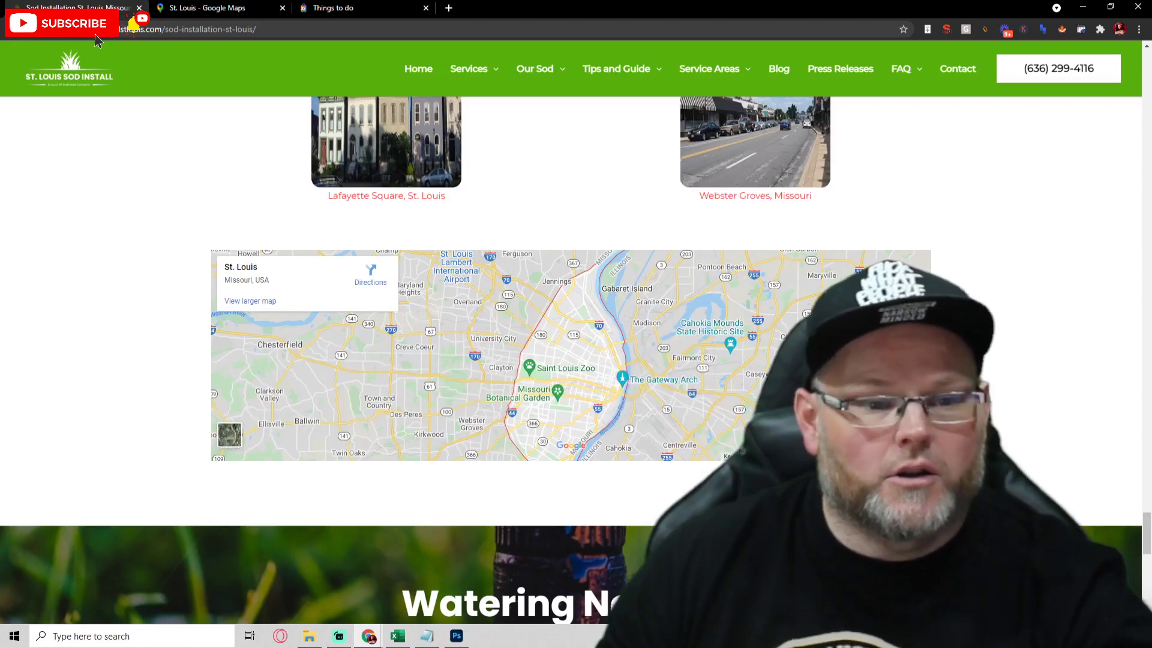
scroll(570, 360, up, 15)
scroll(98, 41, up, 15)
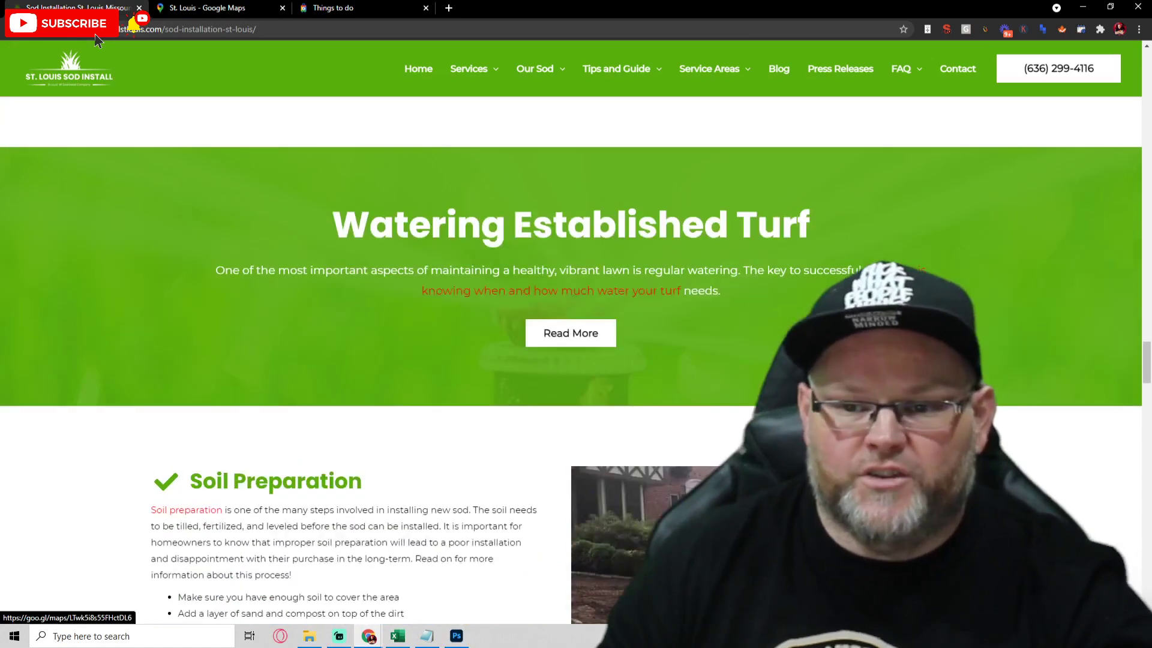
scroll(97, 41, down, 10)
scroll(98, 41, up, 15)
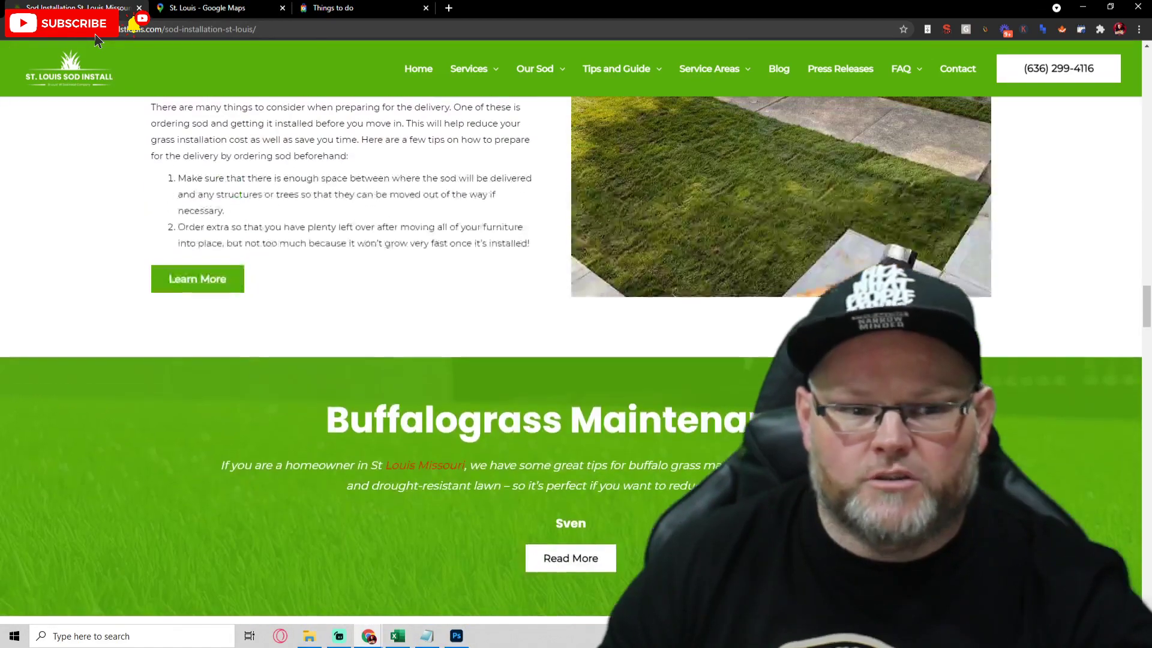
scroll(97, 40, up, 15)
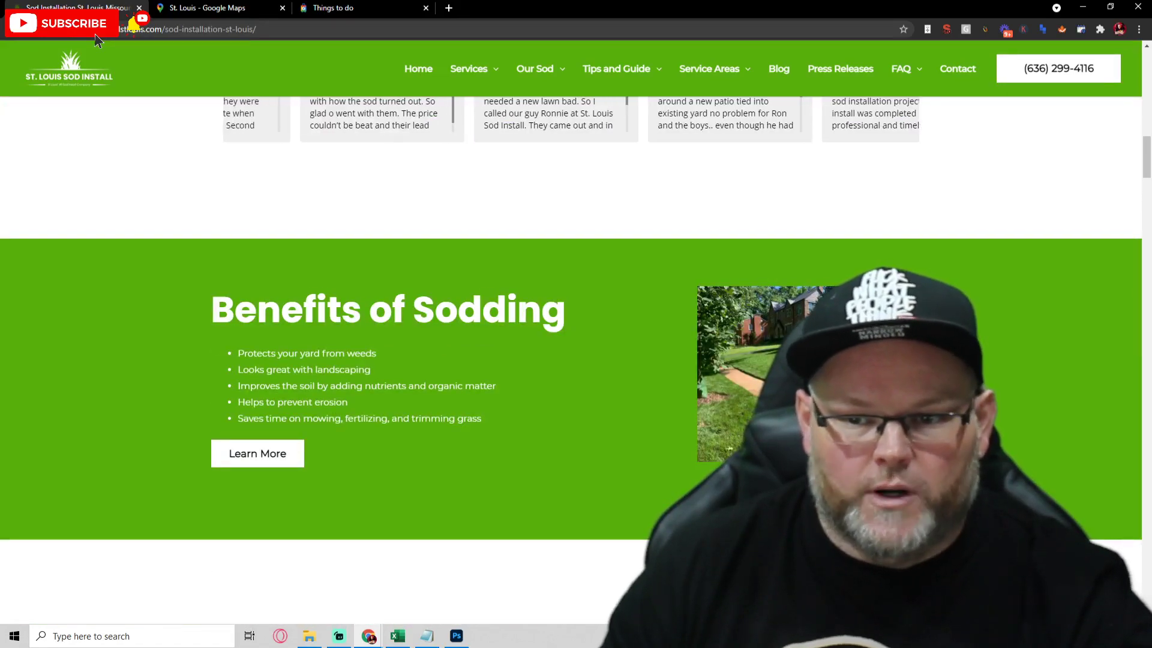
scroll(98, 41, up, 10)
scroll(98, 41, up, 6)
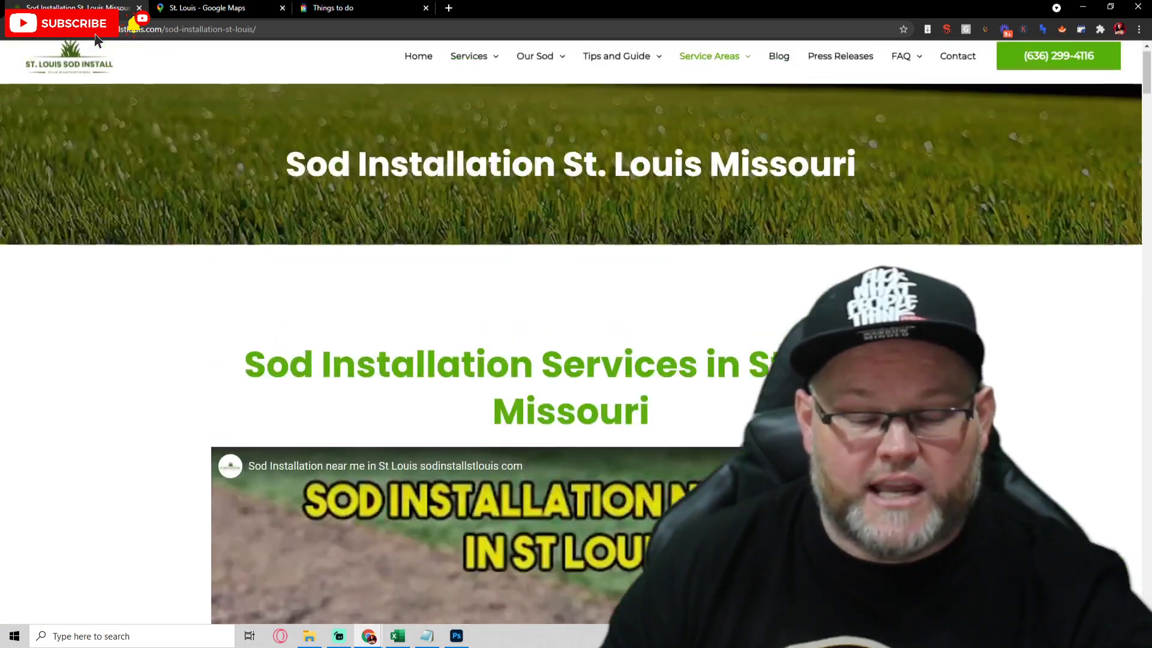